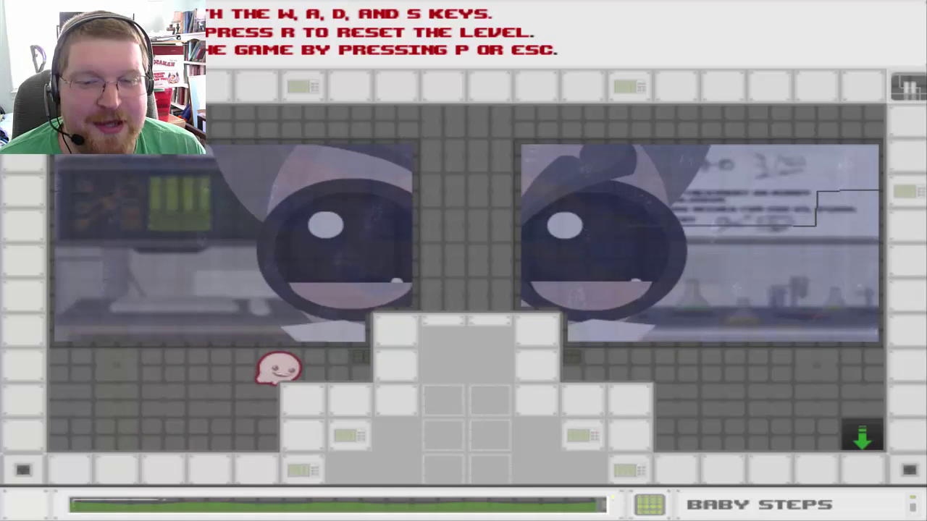
Jump the blob onto the raised platform, leap right, and drop into the Baby Steps exit
key("d")
key("w")
key("d")
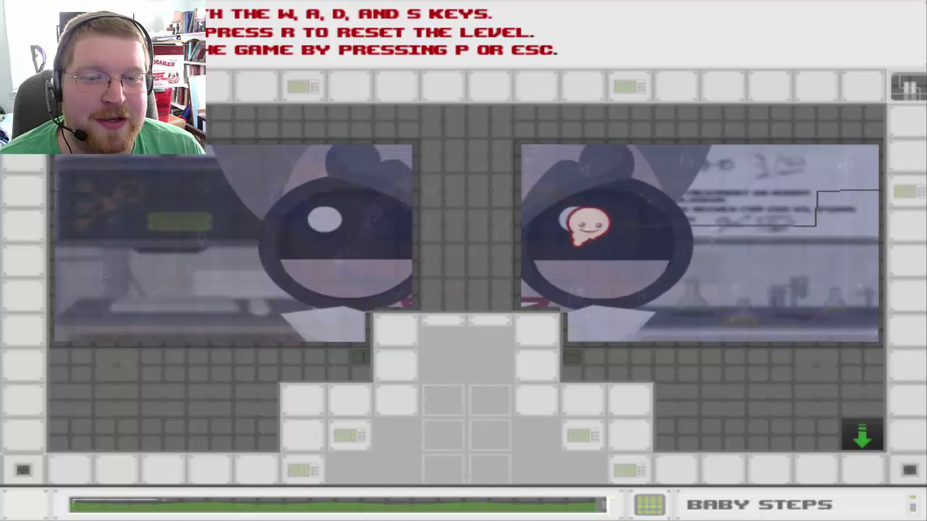
key("w")
key("s")
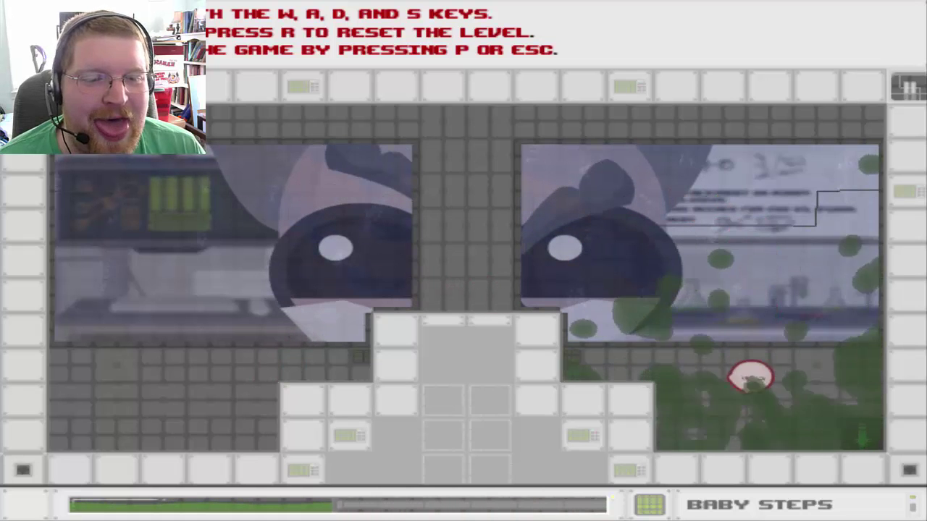
key("d")
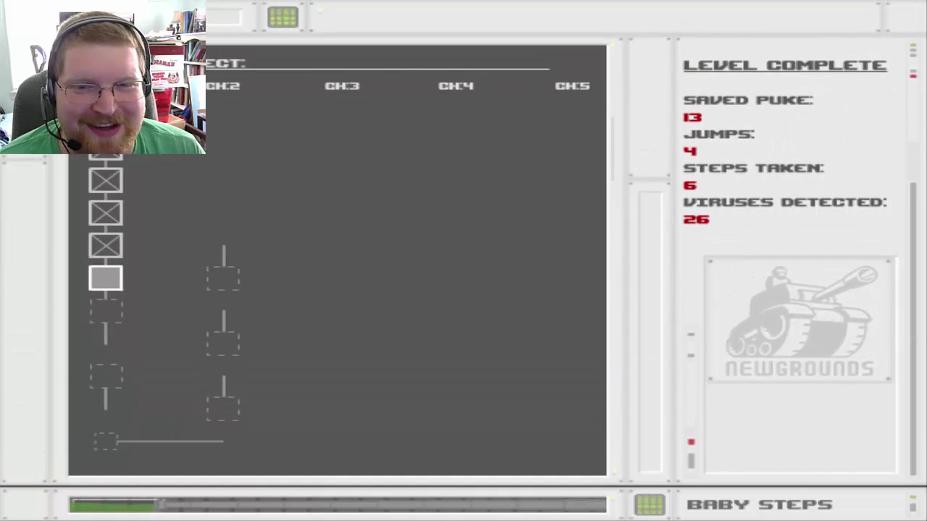
Start Mind the Gaps and jump the gaps to the middle block, exit ledge and exit
key("space")
key("d")
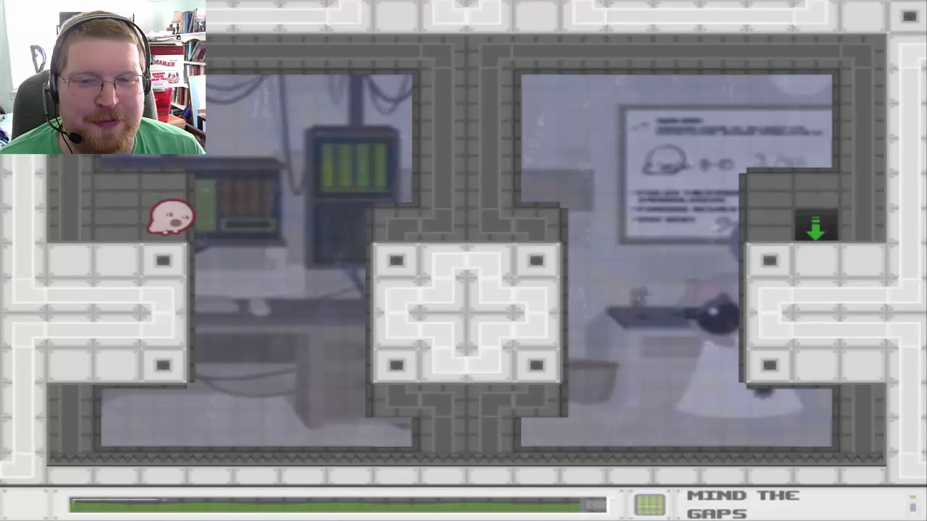
key("w")
key("w")
key("d")
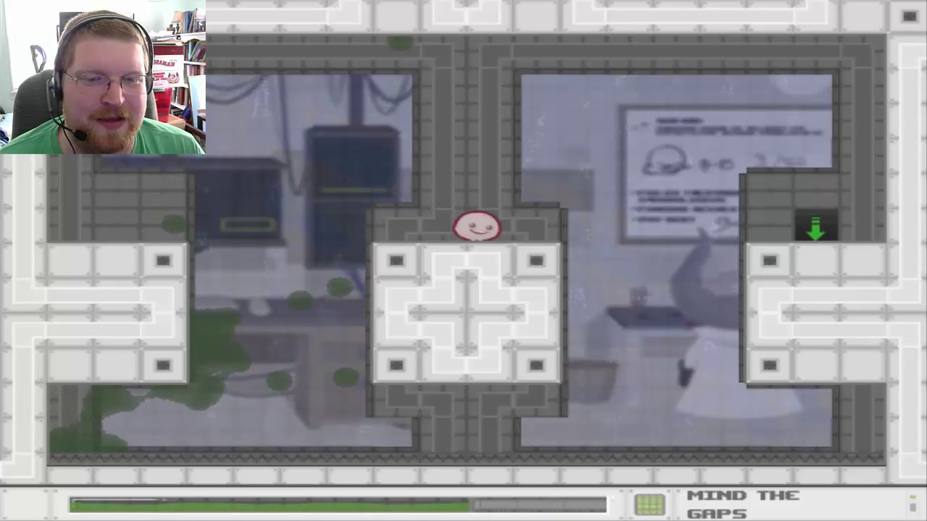
key("d")
key("w")
key("d")
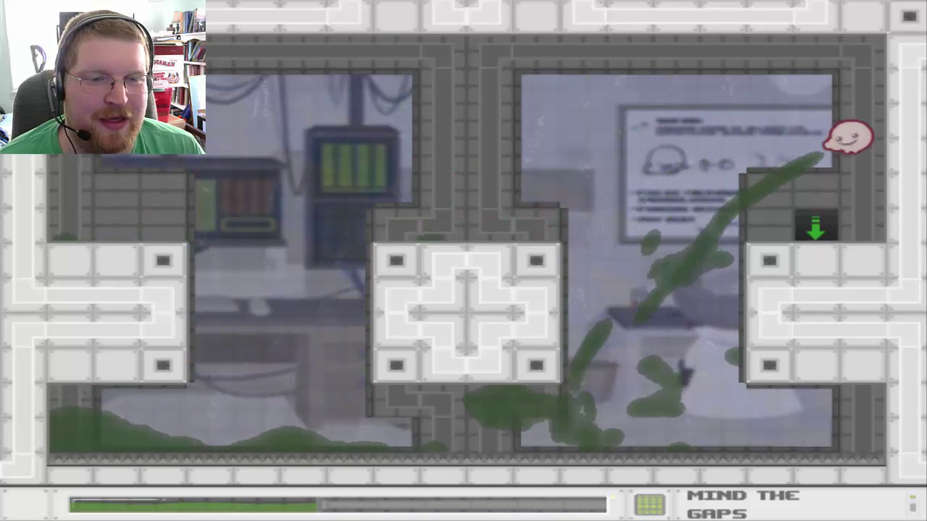
key("d")
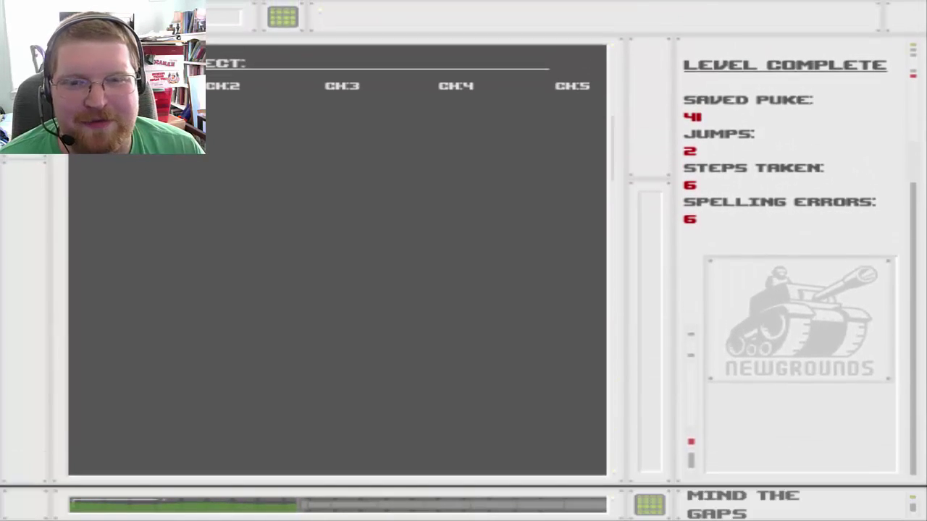
In Breach, cross the green pit, spew up to the upper-right room, and enter the exit
key("space")
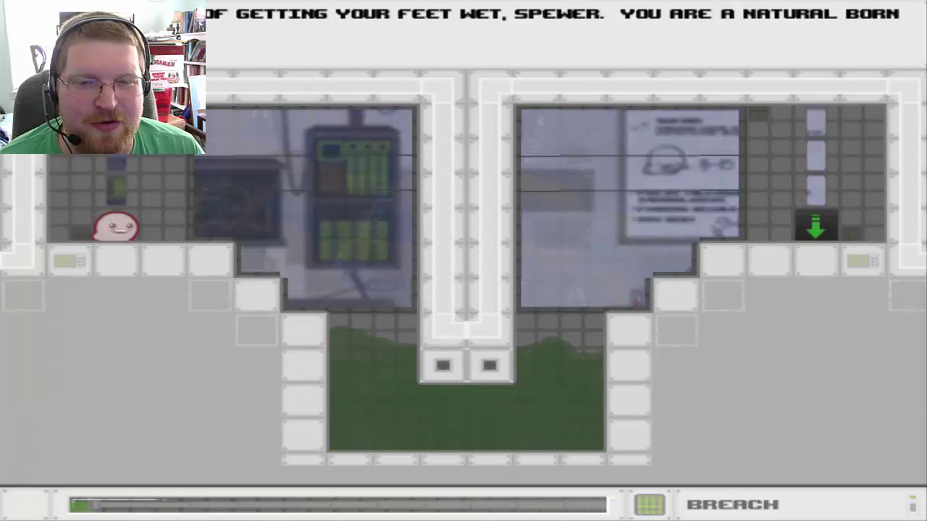
key("d")
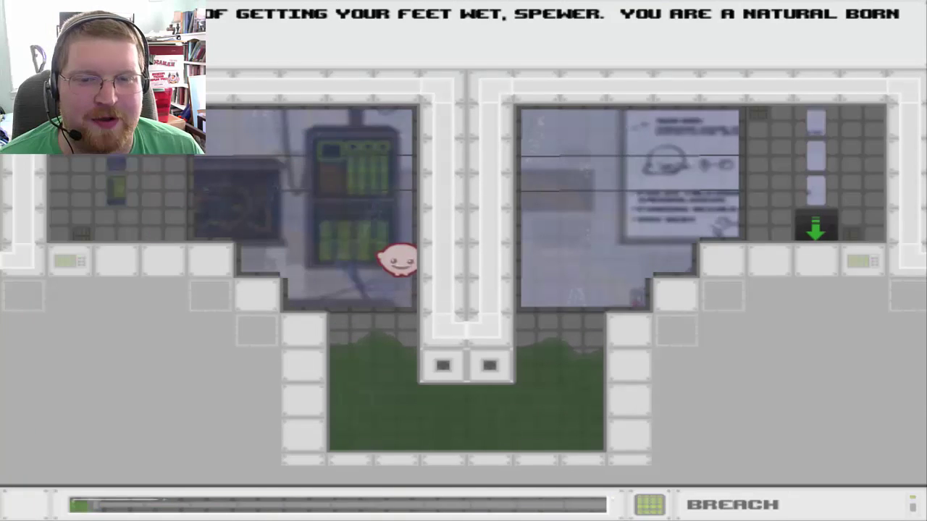
key("s")
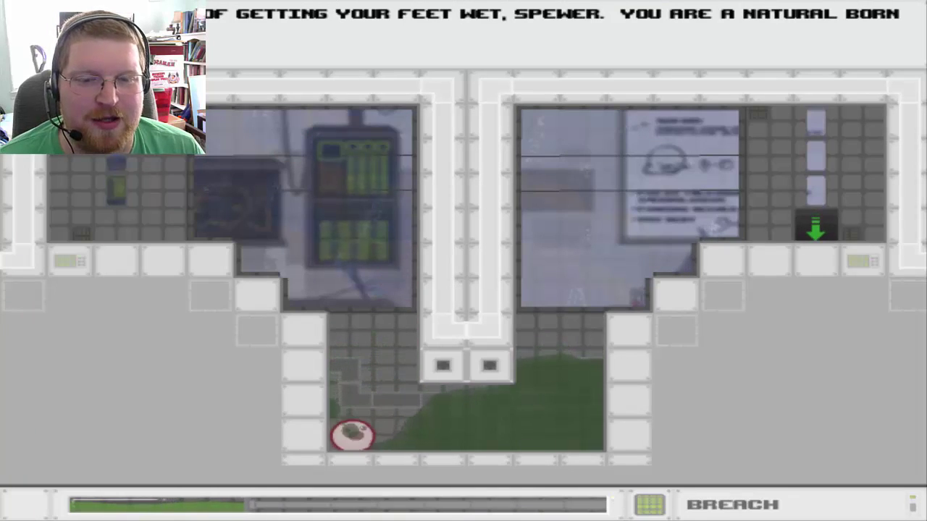
key("d")
key("d")
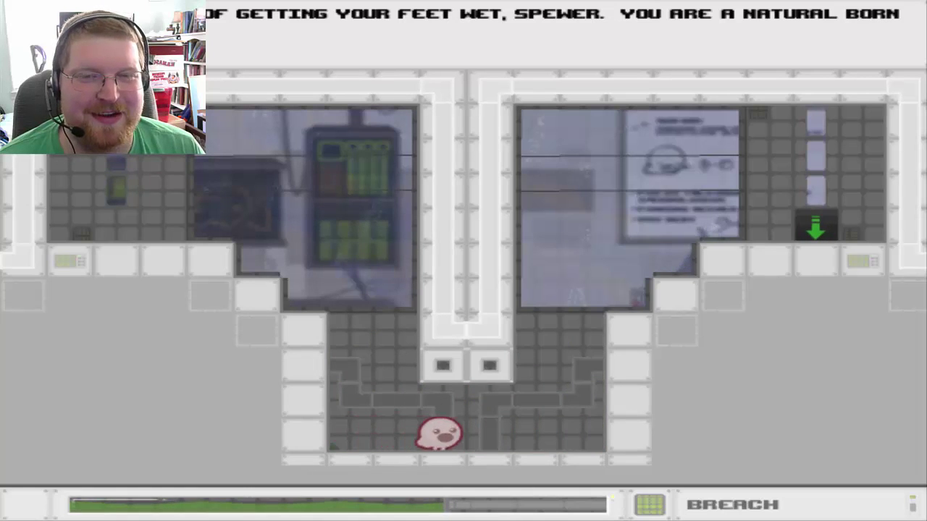
key("d")
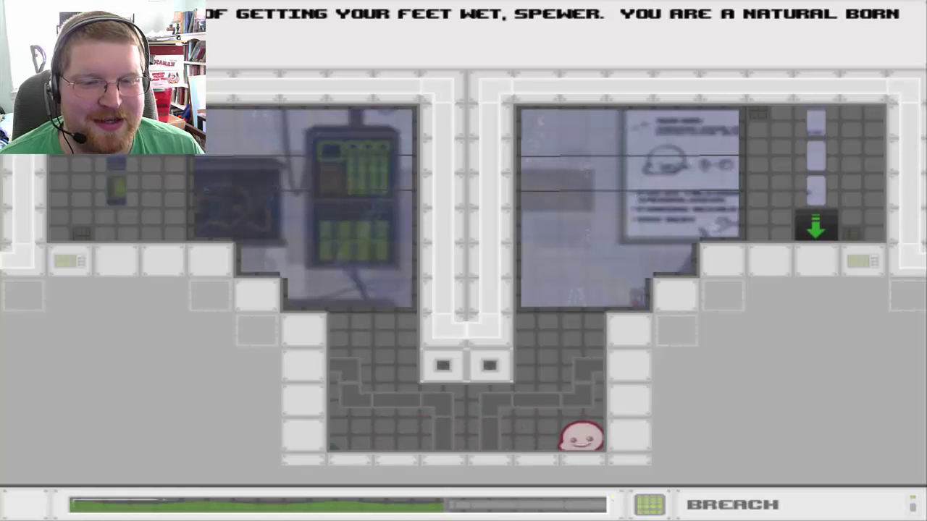
key("space")
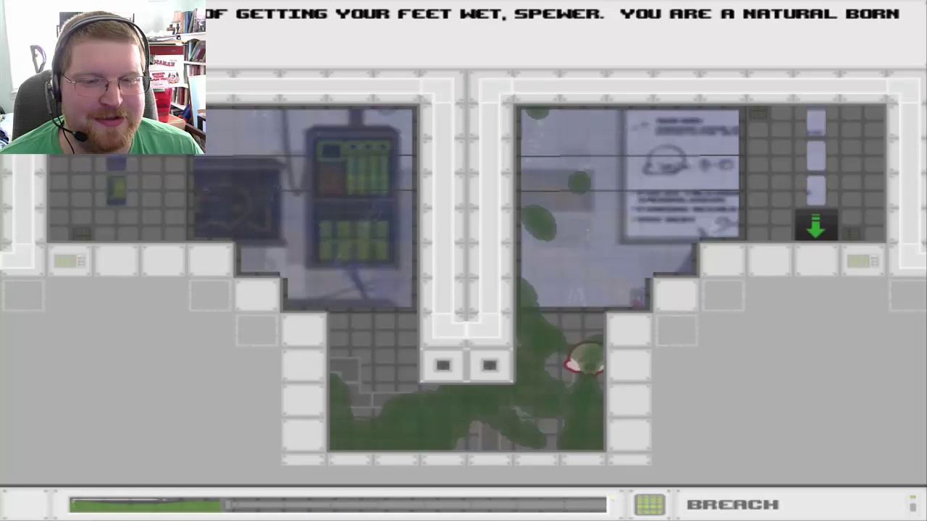
key("w")
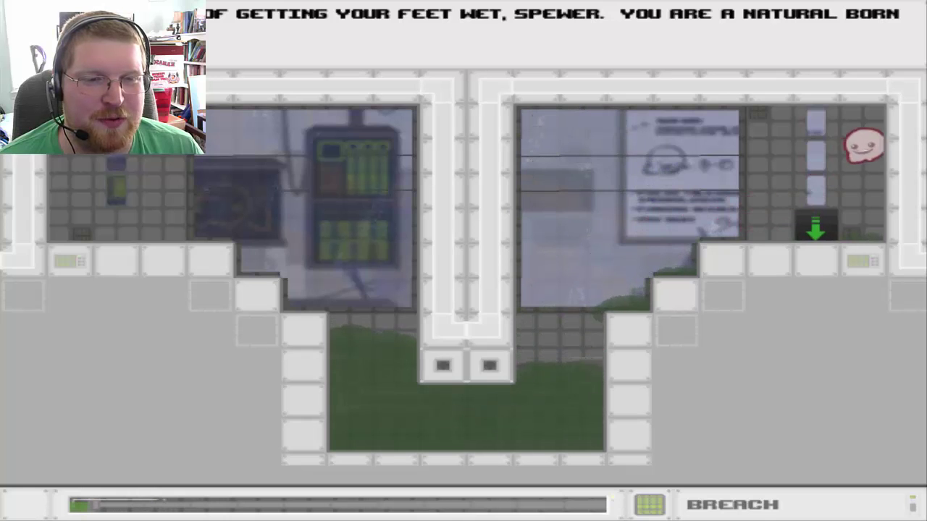
key("s")
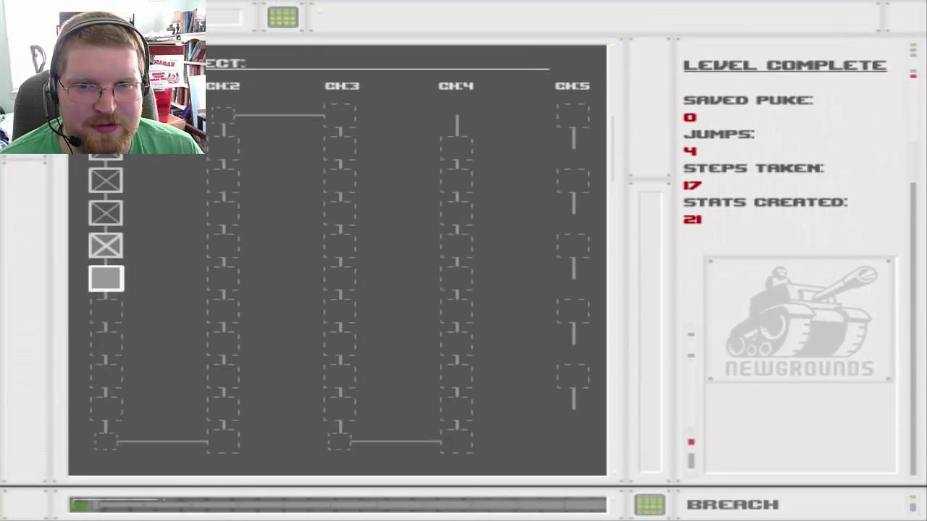
Clear Propulsion by jumping while spewing downward to propel up and right to the exit
key("Return")
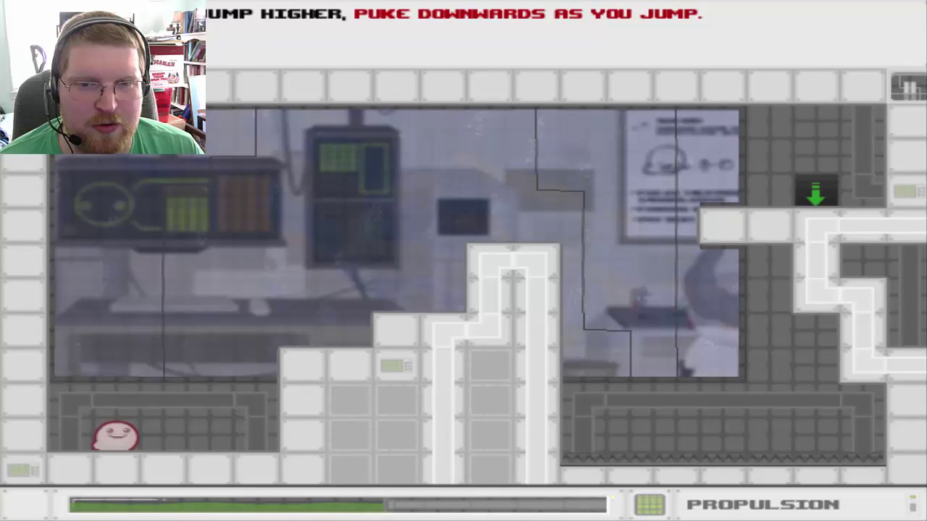
key("d")
key("w")
key("w")
key("s")
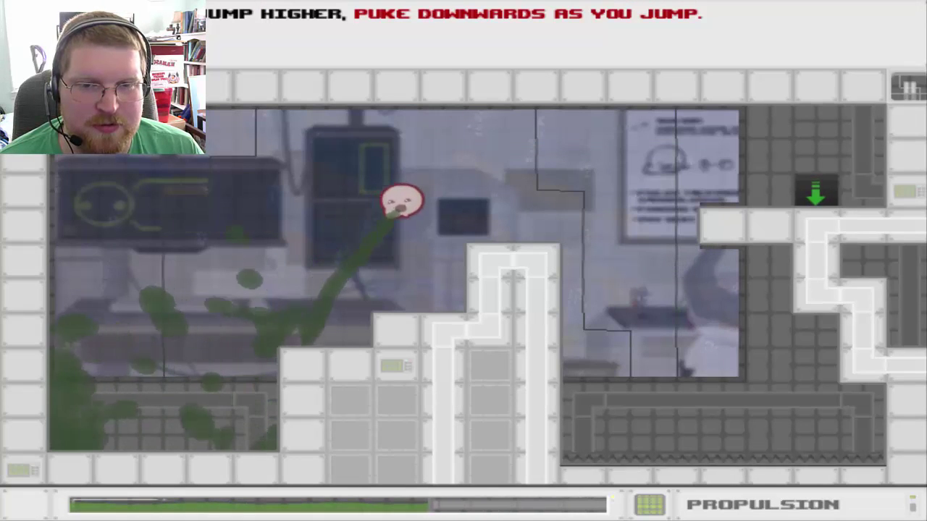
key("d")
key("w")
key("s")
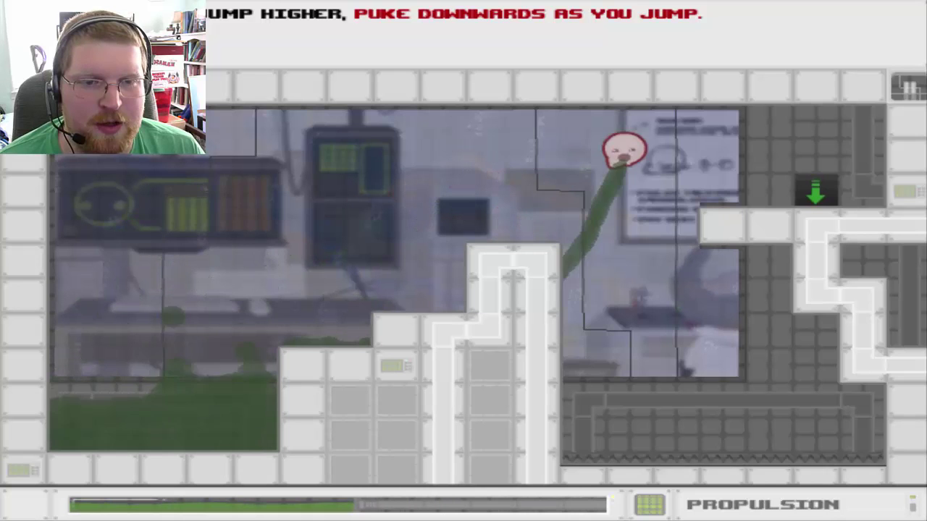
key("d")
key("d")
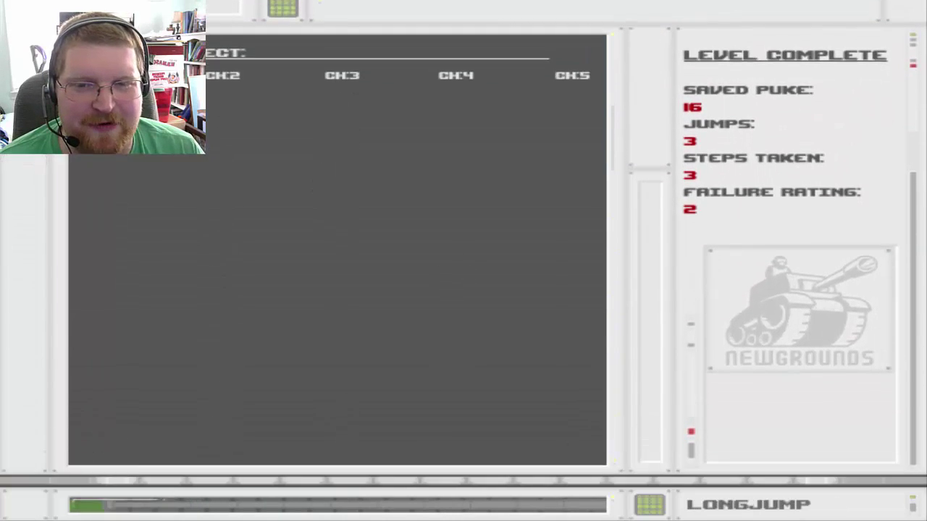
Start Longjump and spew-fly right to the right ledge, then jump back left
key("space")
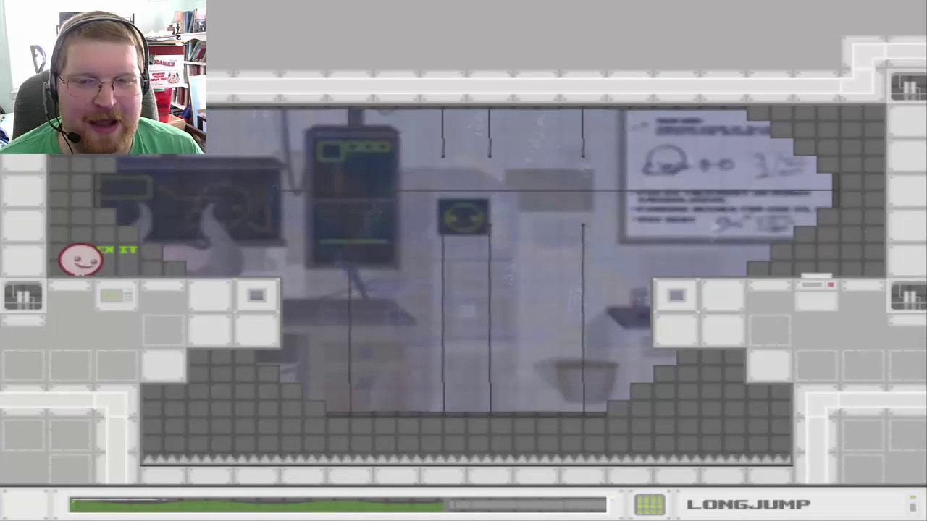
key("d")
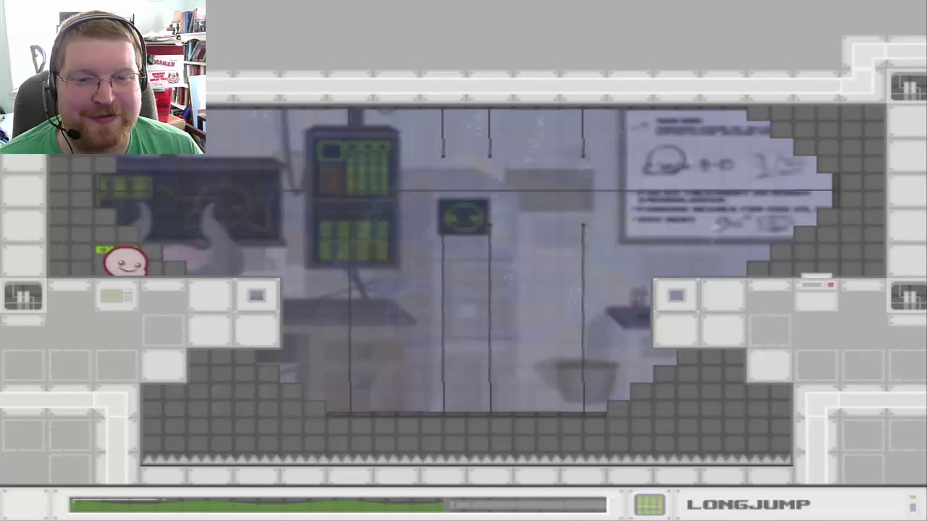
key("a")
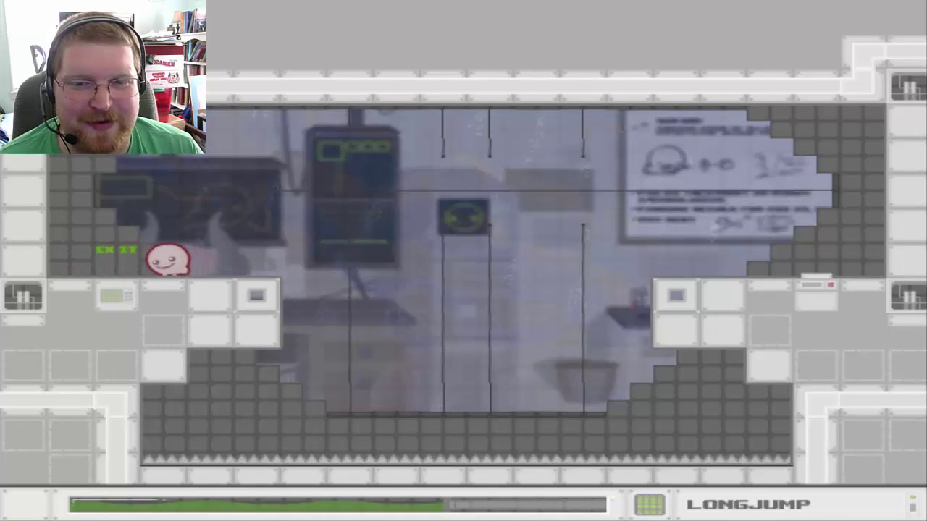
key("d")
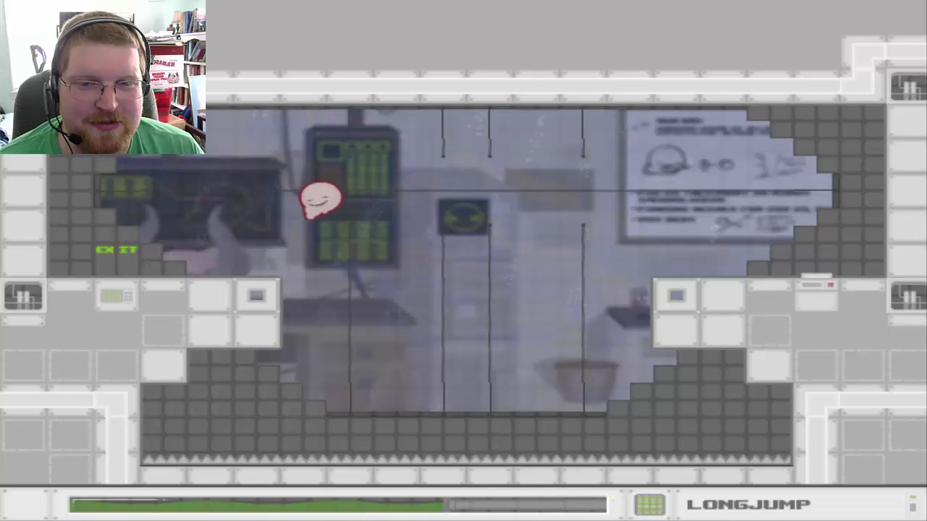
key("d")
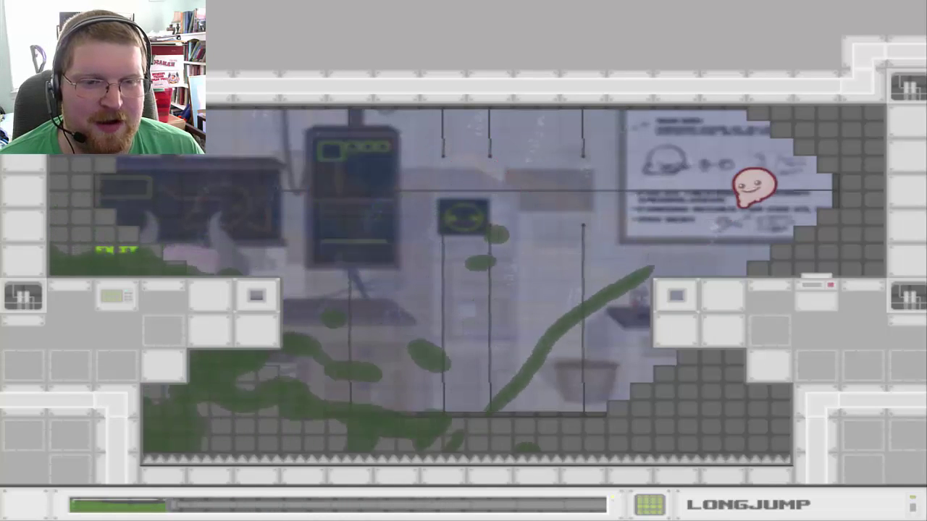
key("d")
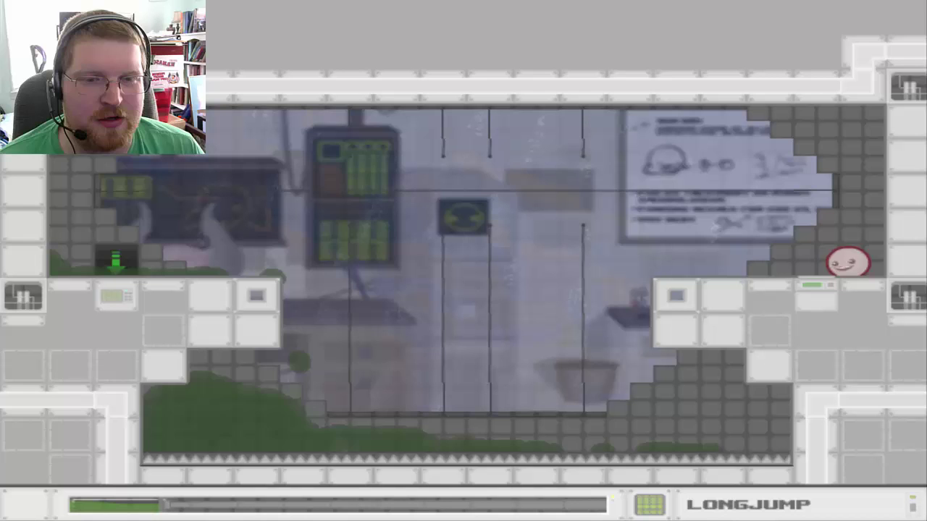
key("a")
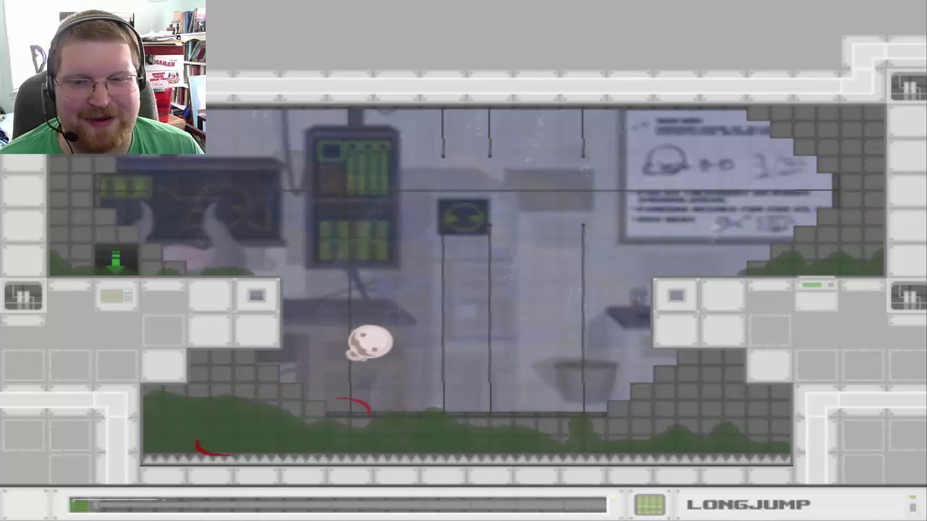
After respawning, jump the gap, trigger the exit switch, and jump back left into the exit
key("d")
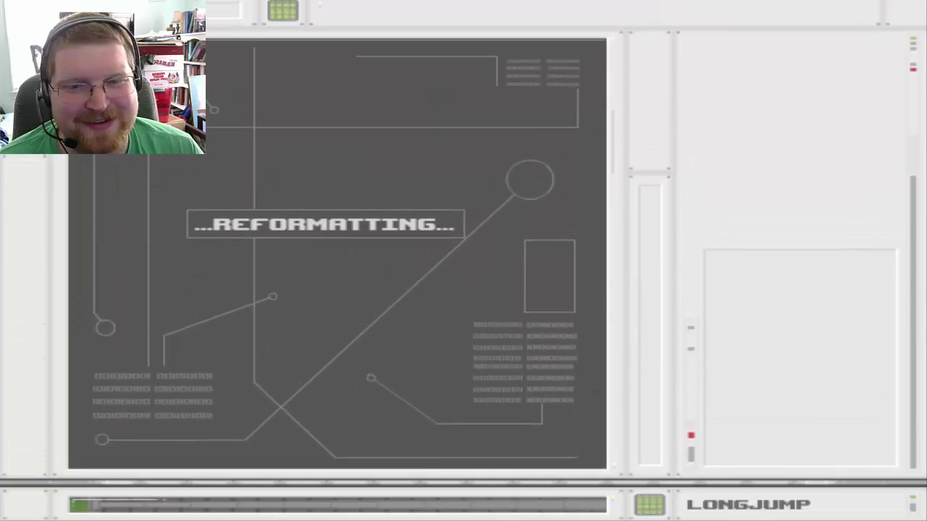
key("d")
key("space")
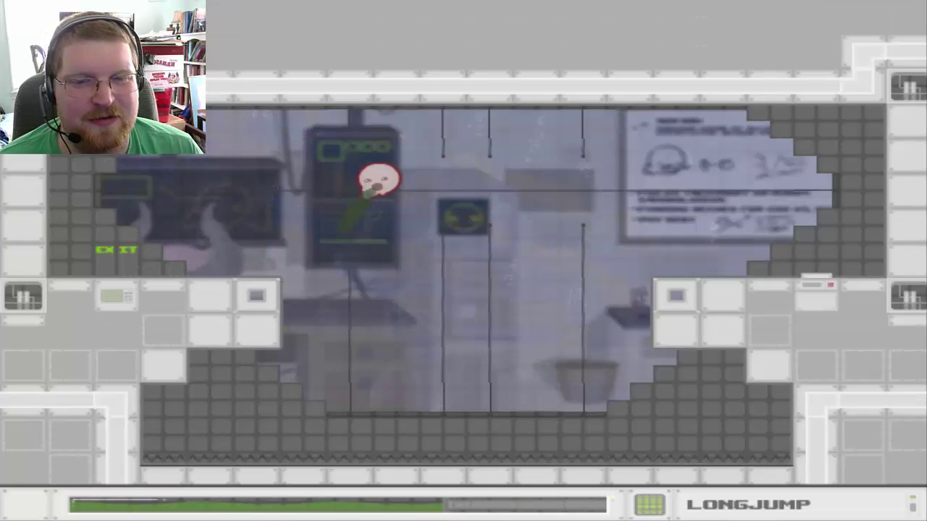
key("d")
key("space")
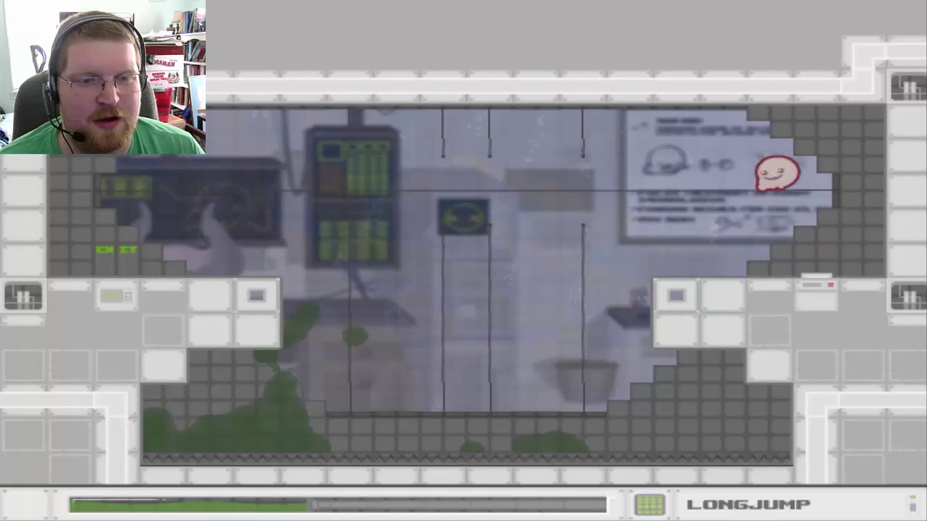
key("a")
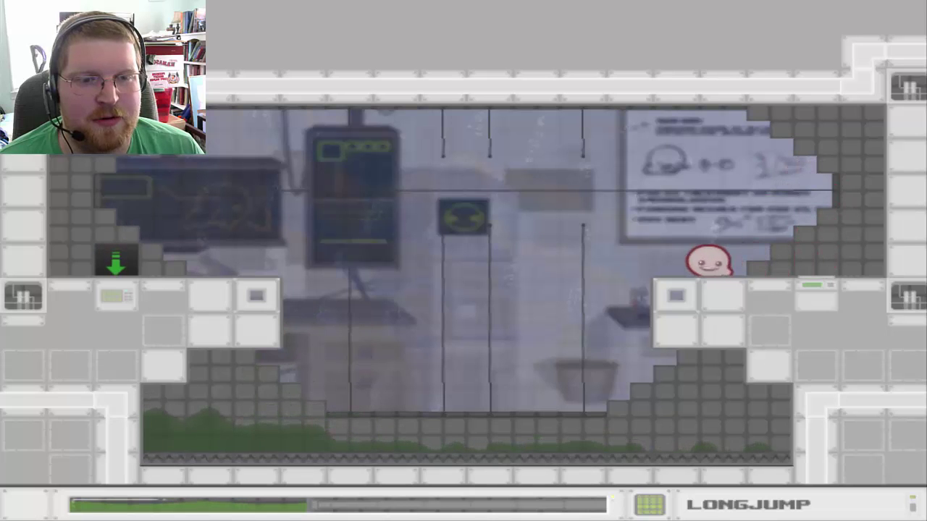
key("a")
key("space")
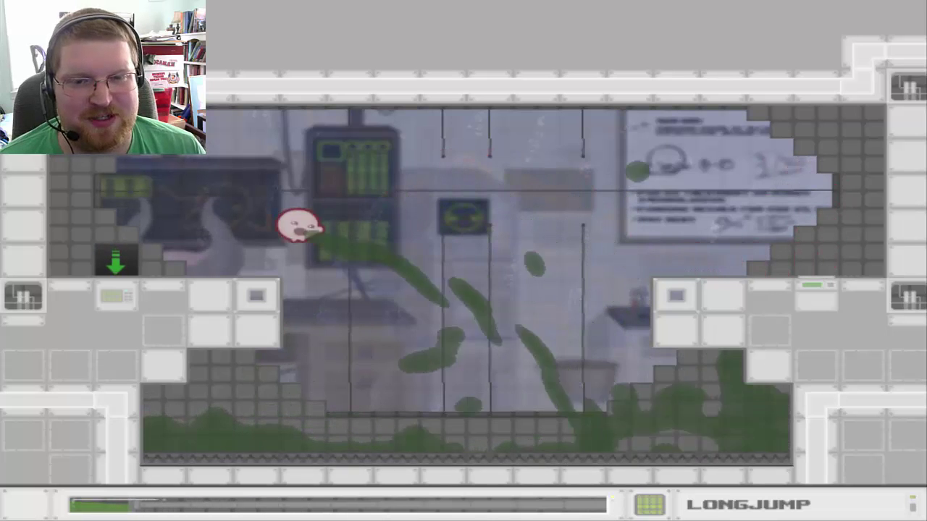
key("a")
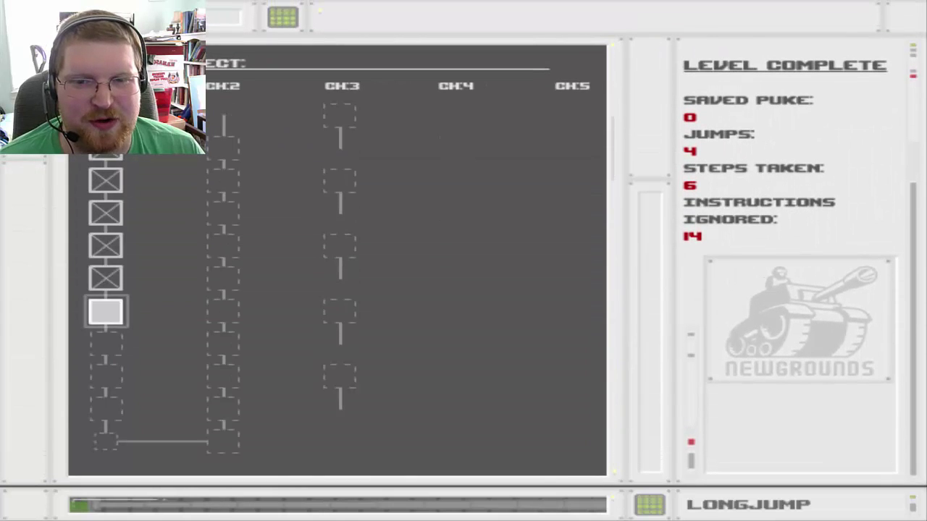
Start Polywog, walk right spraying slime, drop from the corridor and die, then retry from spawn
key("space")
key("d")
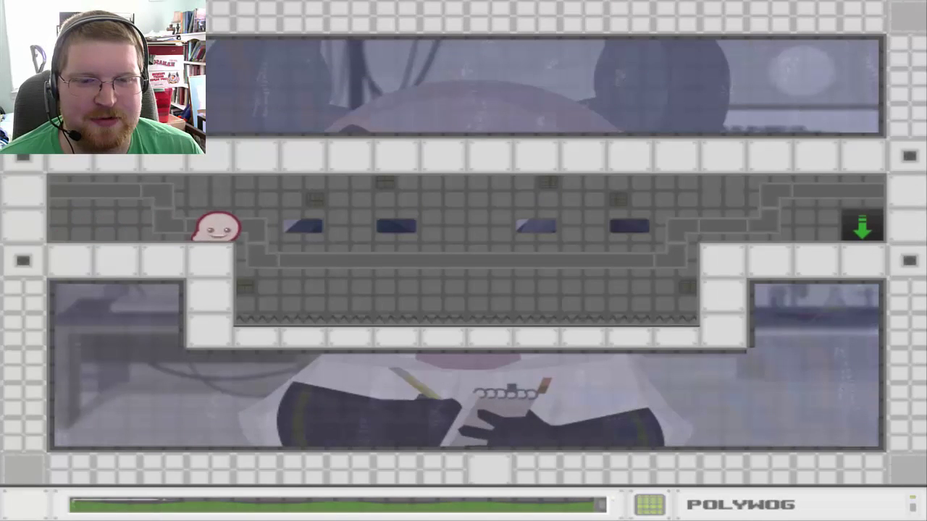
key("d")
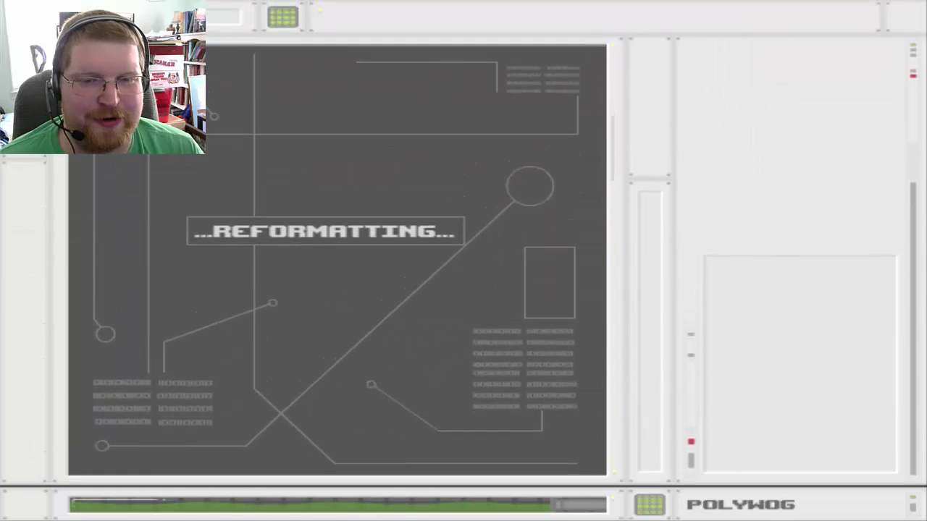
key("d")
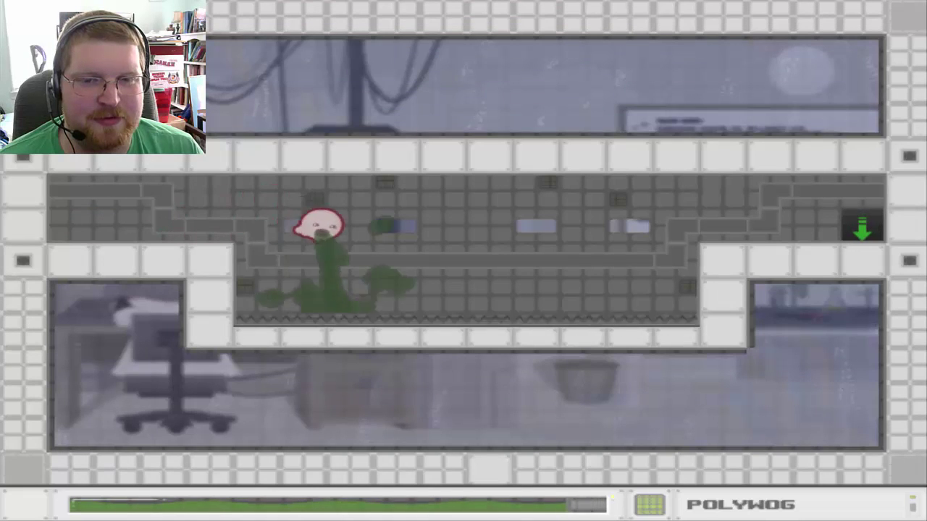
key("s")
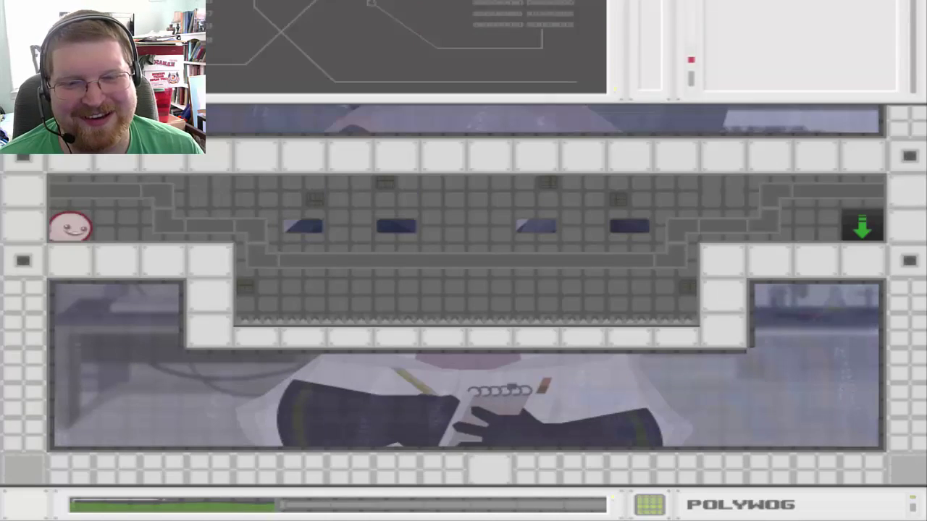
key("d")
key("d")
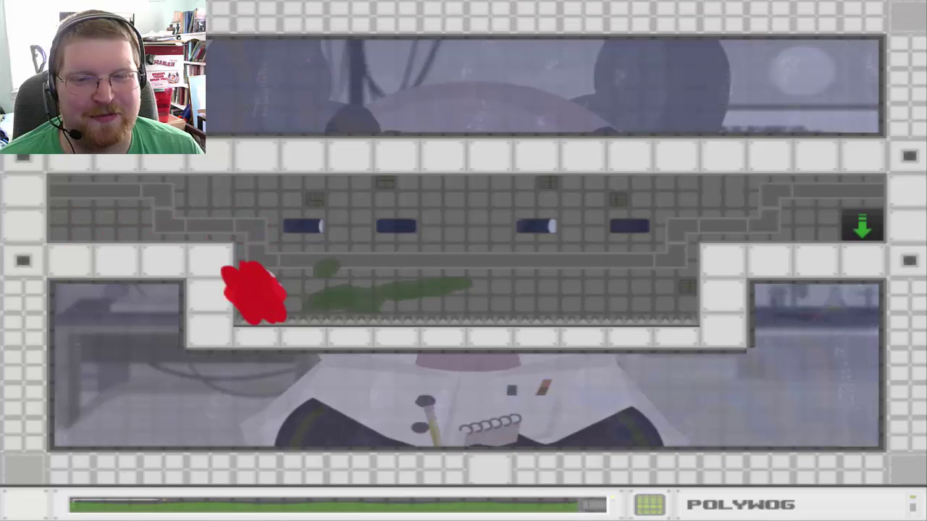
key("s")
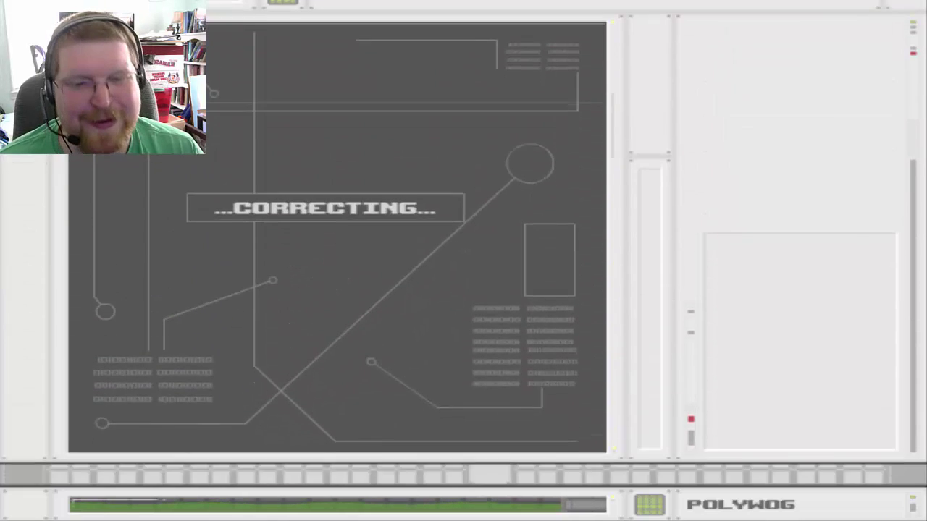
Walk the blob right again after the Polywog restart
key("d")
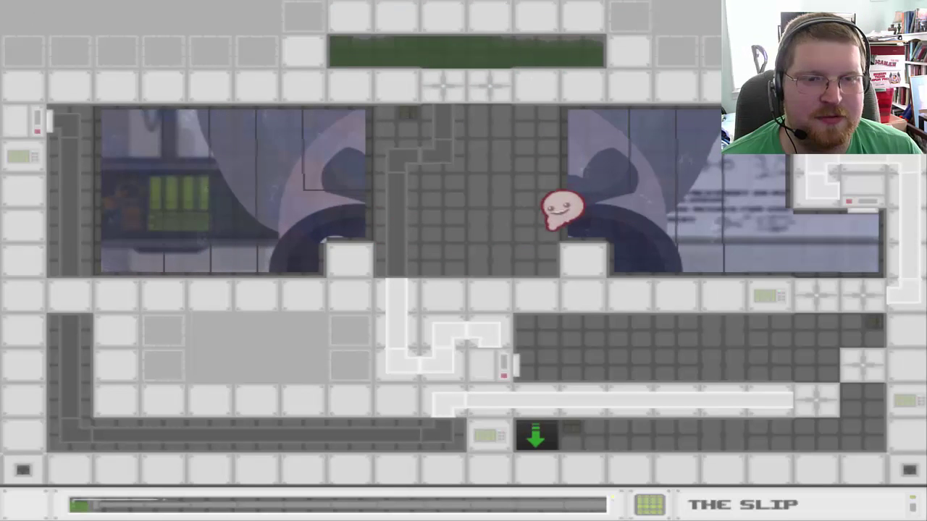
Climb down into the lower room, cross it spraying slime, and climb back up
key("Right")
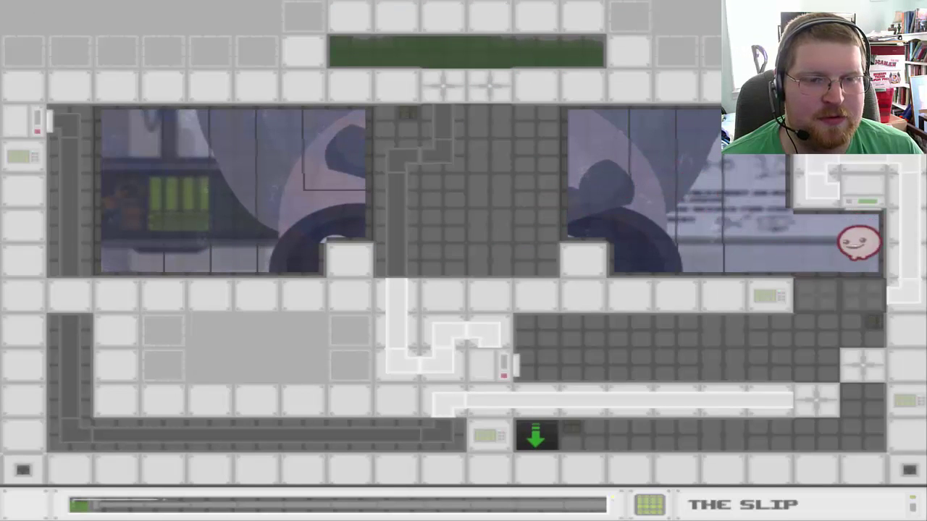
key("Down")
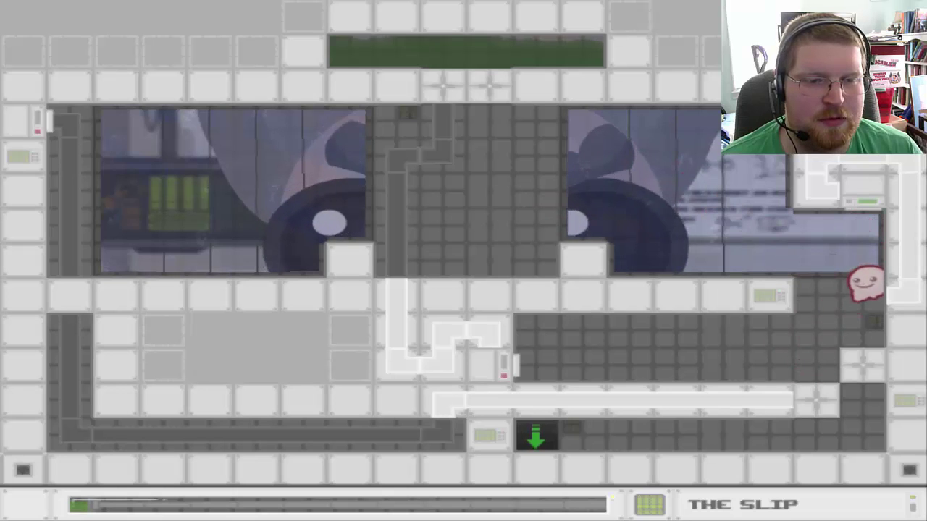
key("Down")
key("Left")
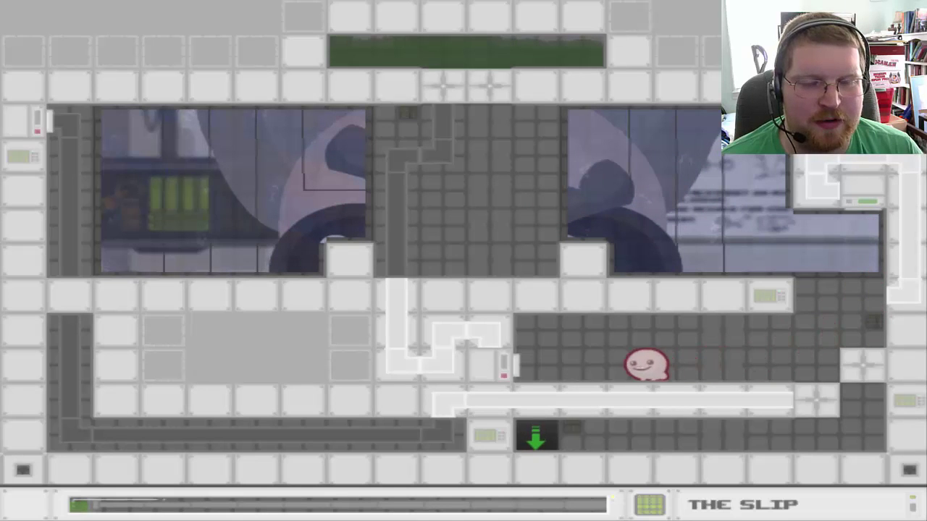
key("Right")
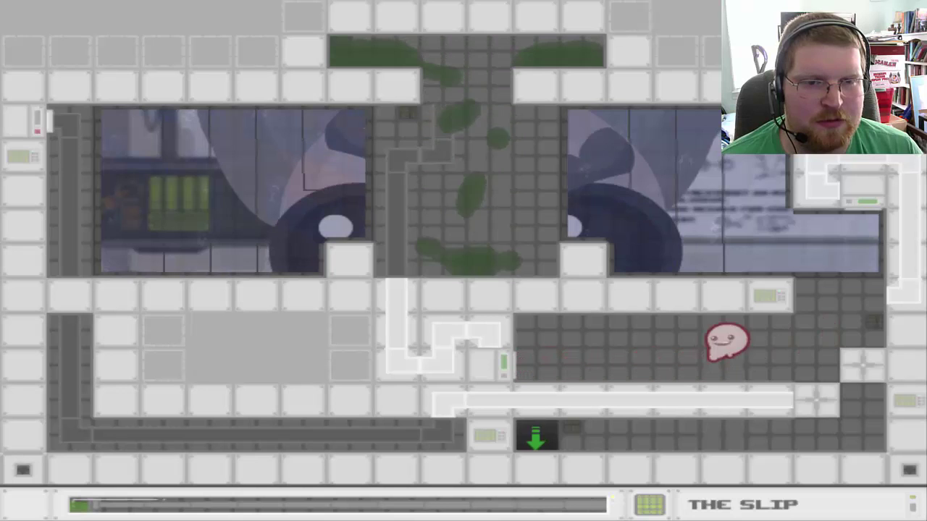
key("Up")
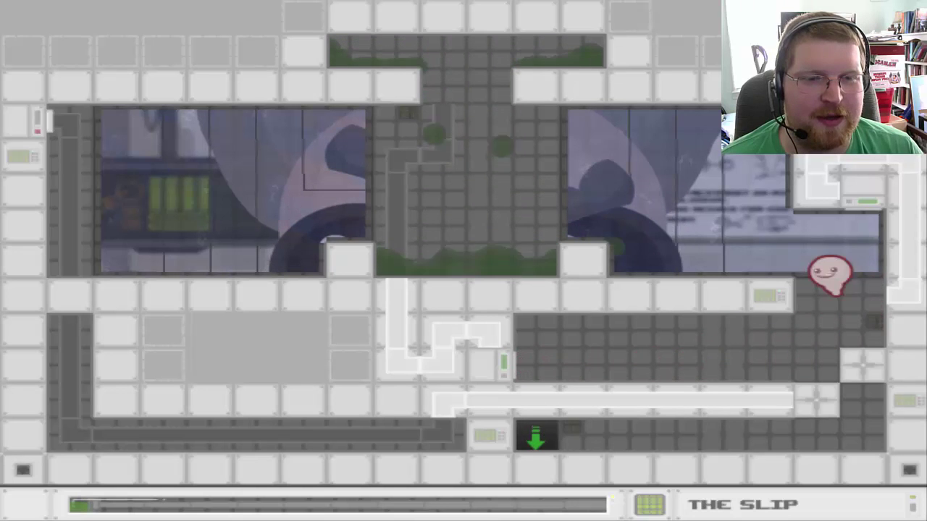
key("Left")
Jump left across the upper room onto the ledge, then drop and jump right toward another ledge
key("Left")
key("Up")
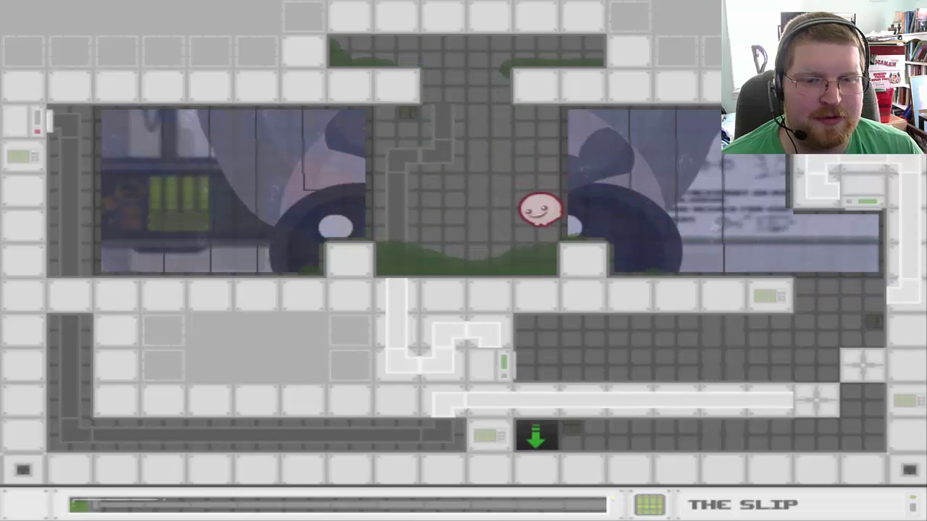
key("Left")
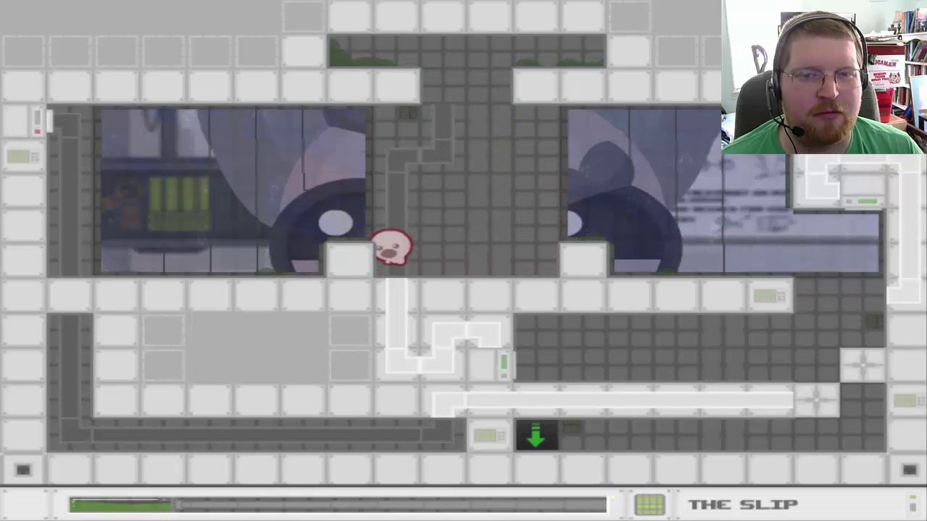
key("Up")
key("Left")
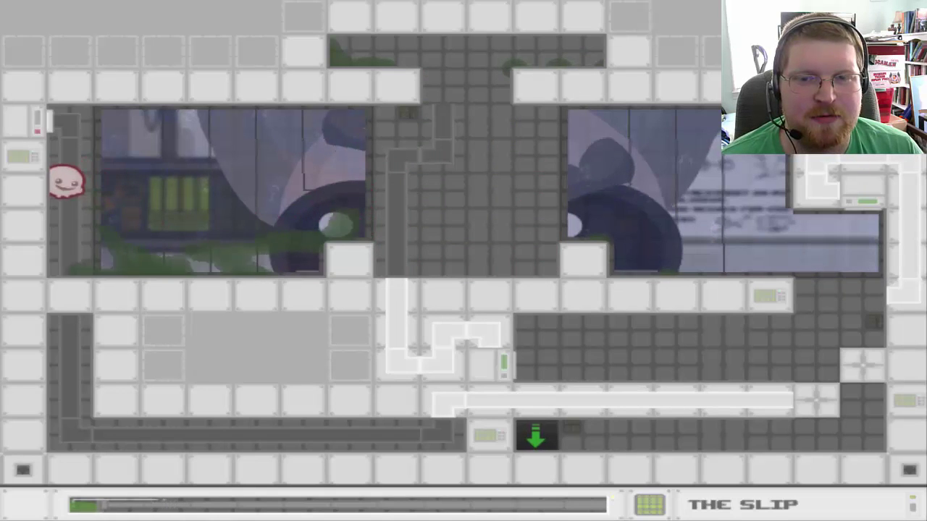
key("Right")
key("Right")
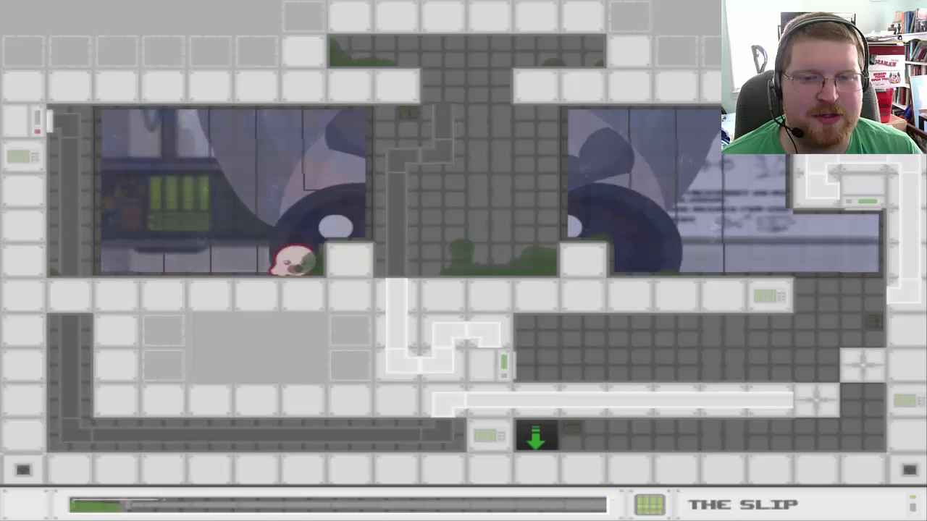
key("Up")
key("Right")
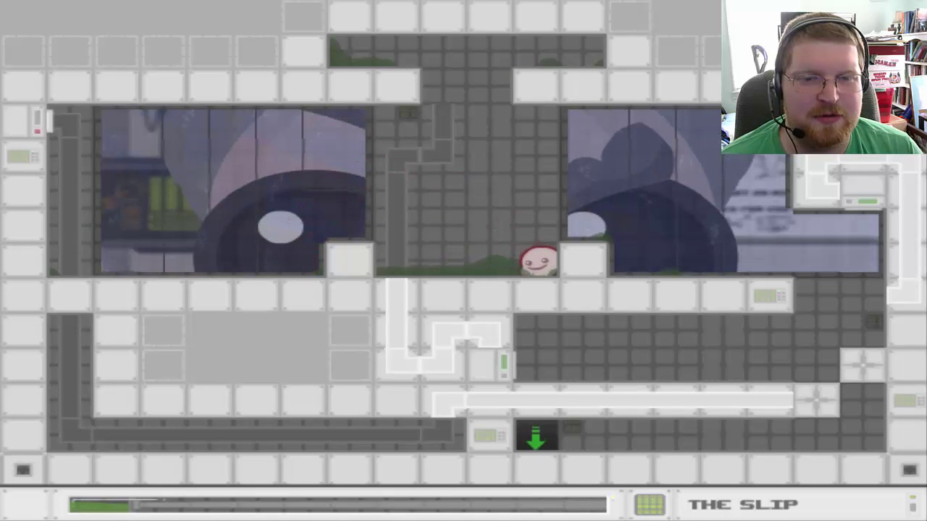
Hop the blob onto the raised block, then drop it to the room floor
key("Left")
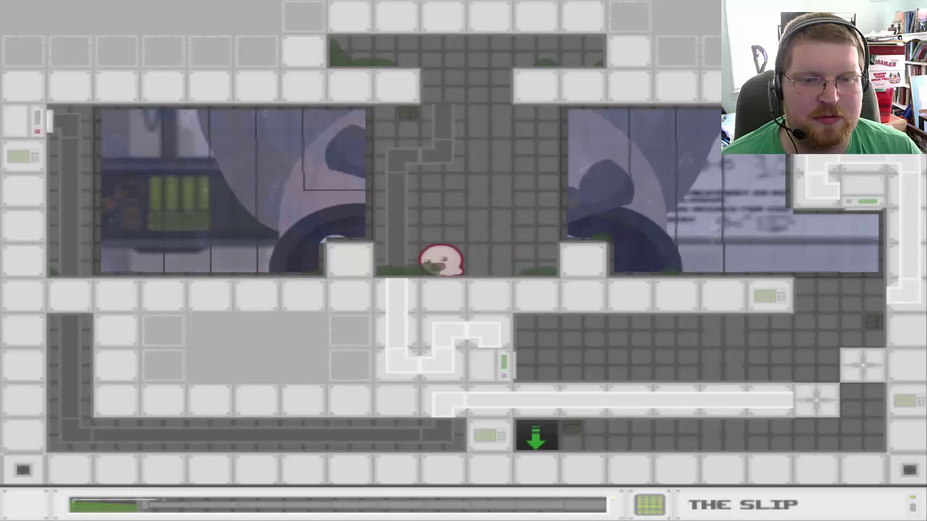
key("Right")
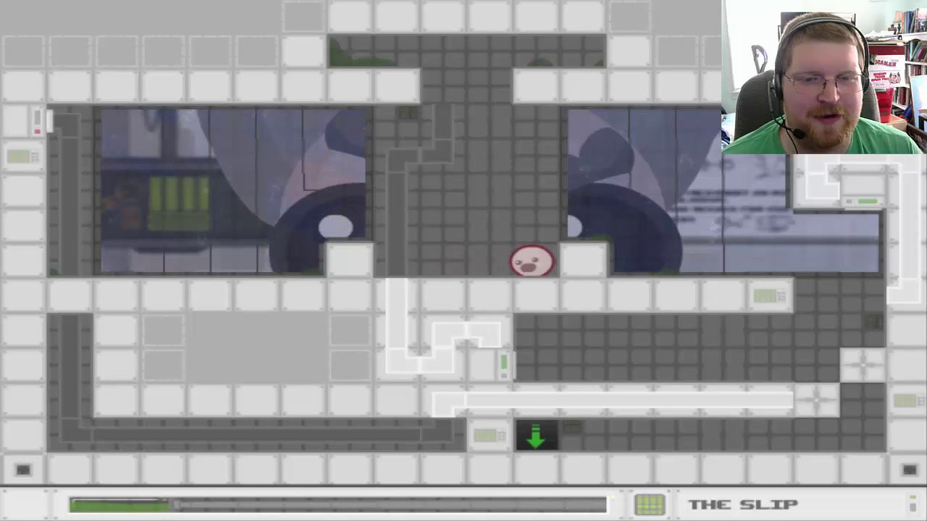
key("Left")
key("Right")
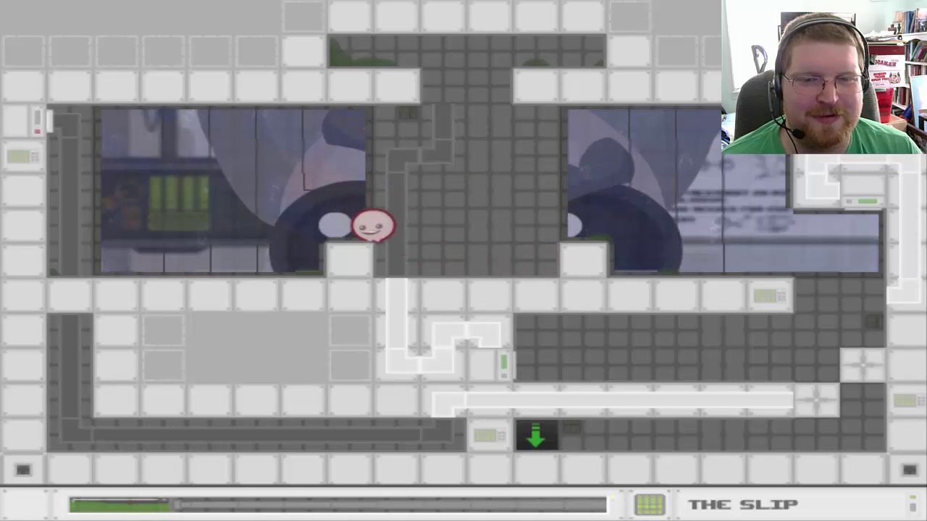
key("Left")
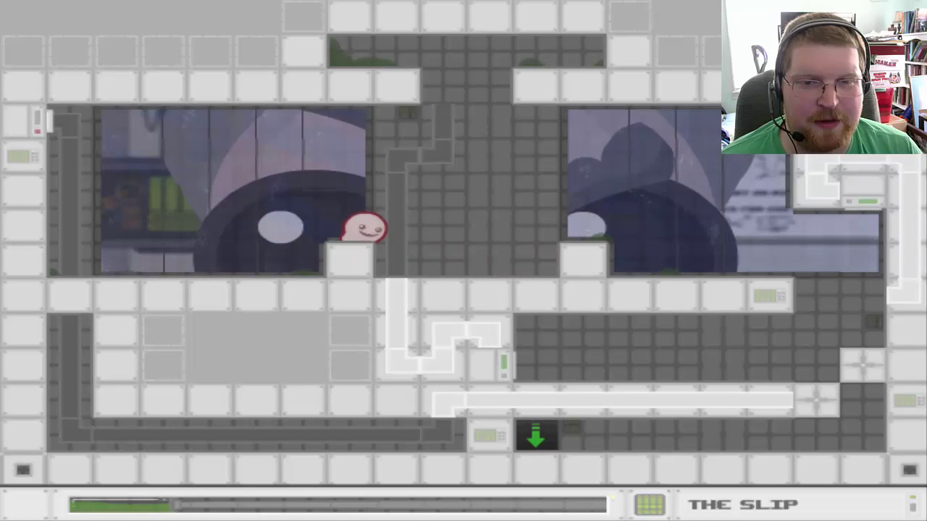
key("Left")
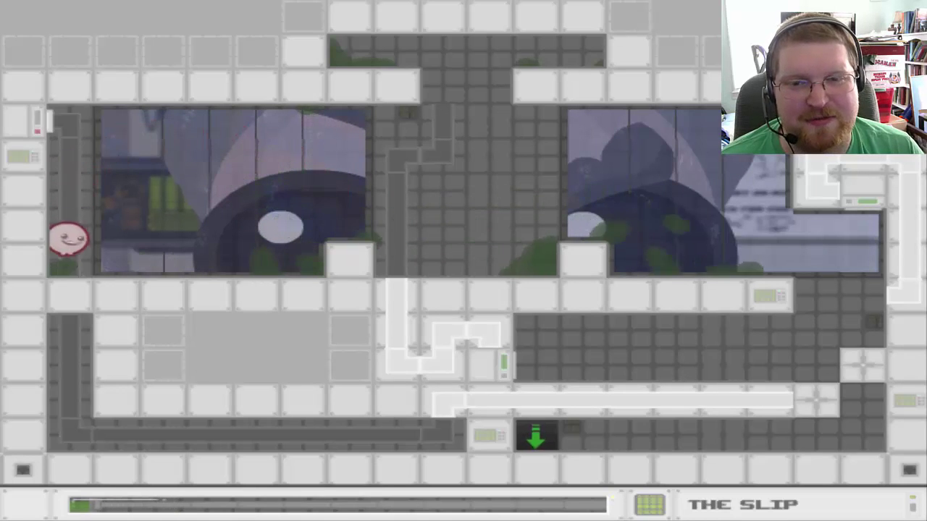
key("Right")
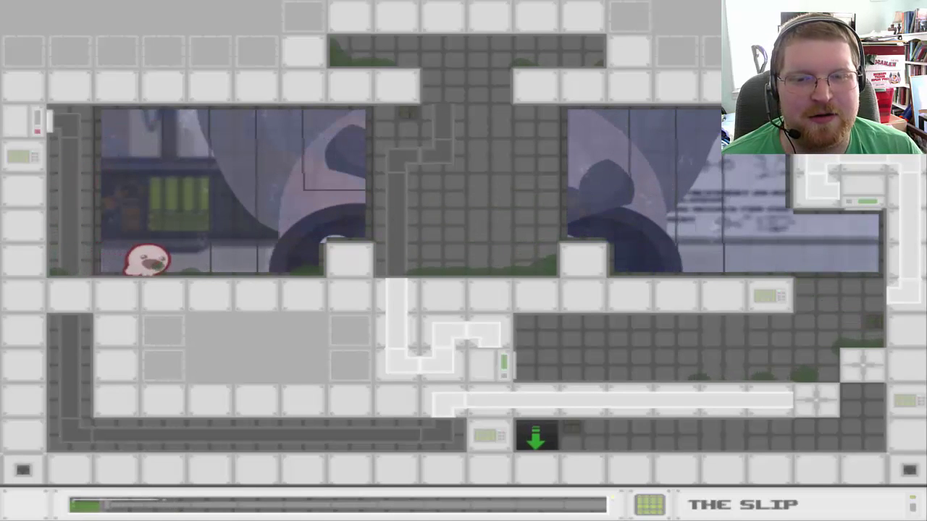
Jump onto the central ledge, run along the corridor, and jump up into the right room
key("Right")
key("Up")
key("Right")
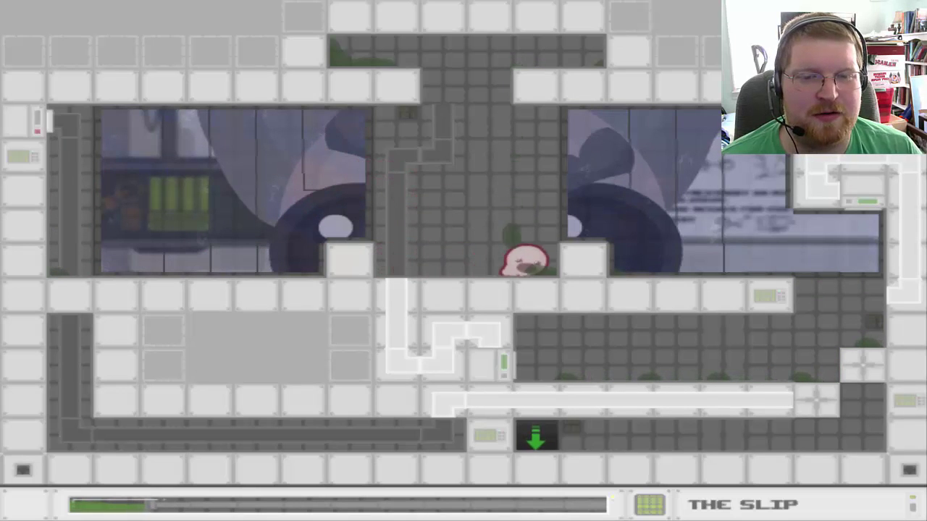
key("Right")
key("Right")
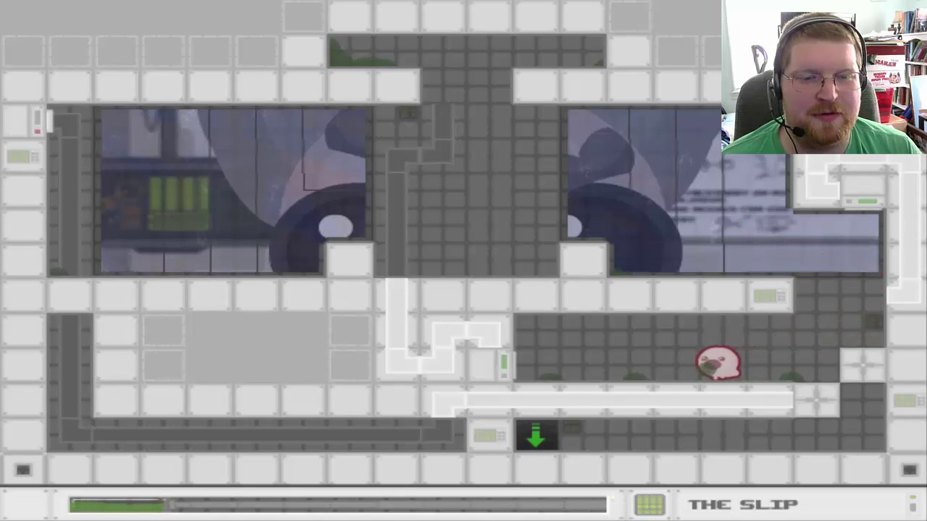
key("Left")
key("Right")
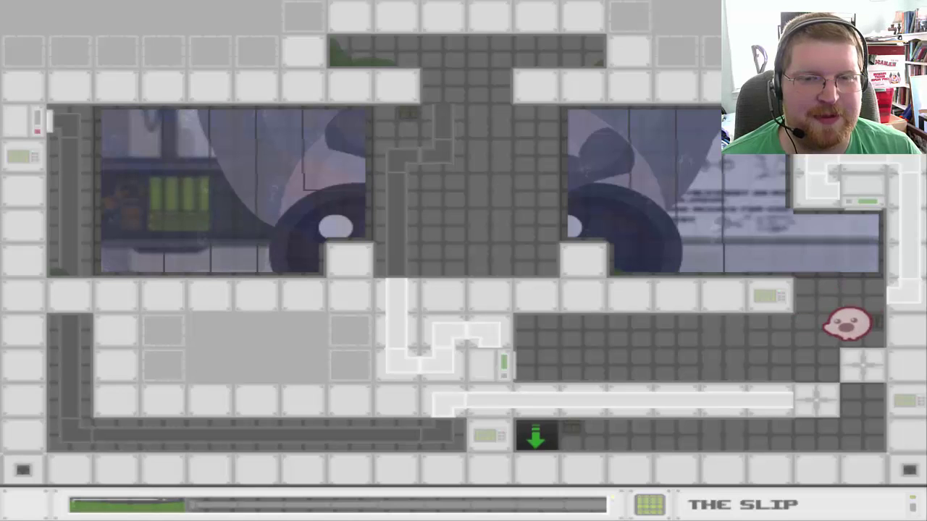
key("Up")
key("Left")
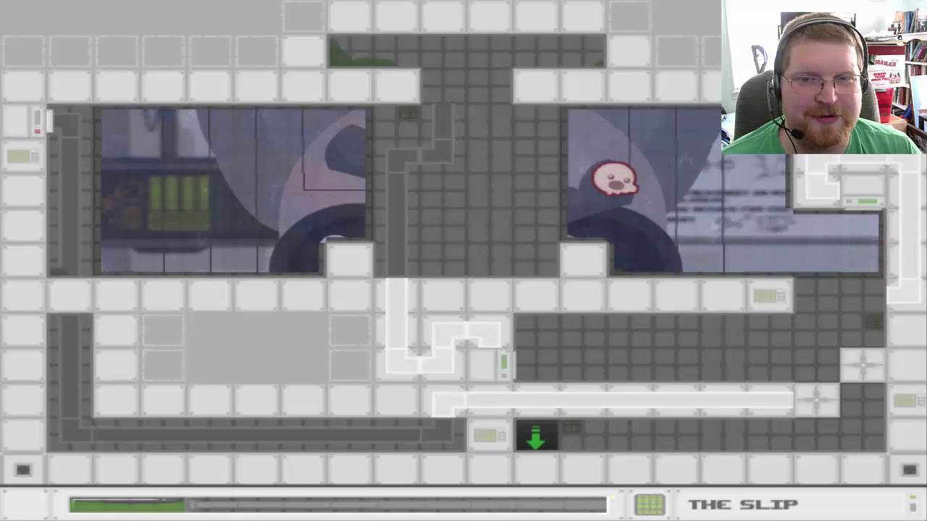
Run left, climb the left wall, leap right, then slide down the left wall and land
key("Left")
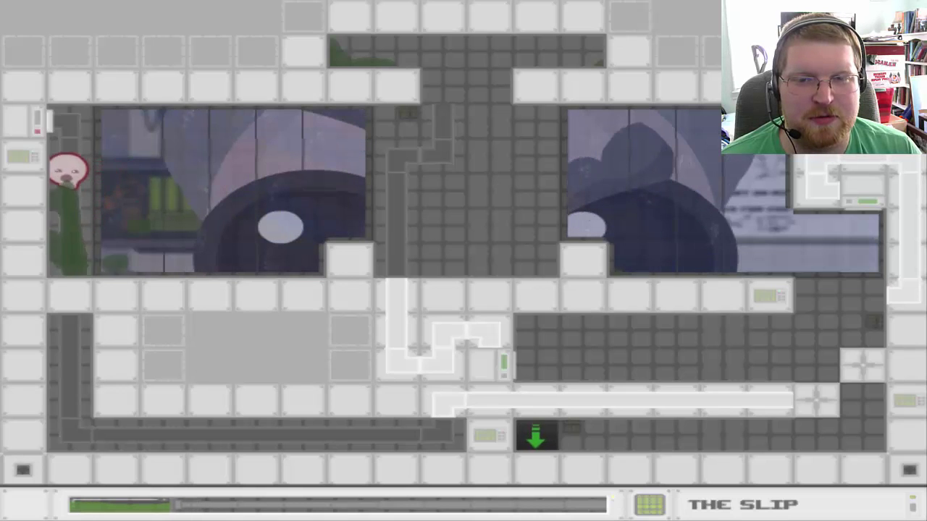
key("Up")
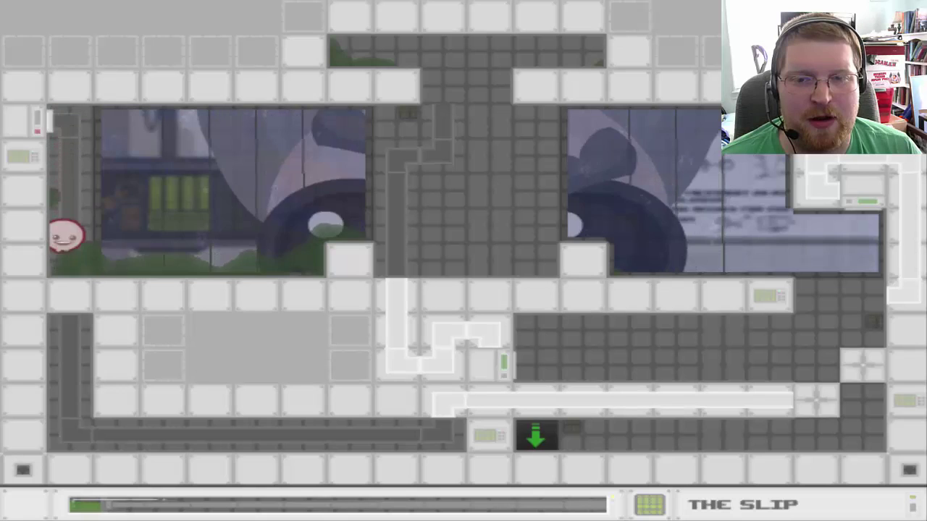
key("Right")
key("Right")
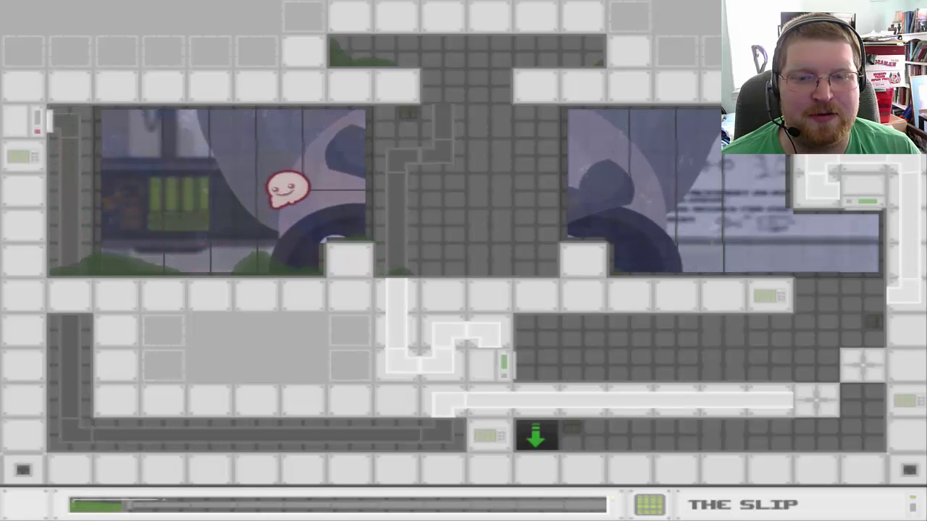
key("Left")
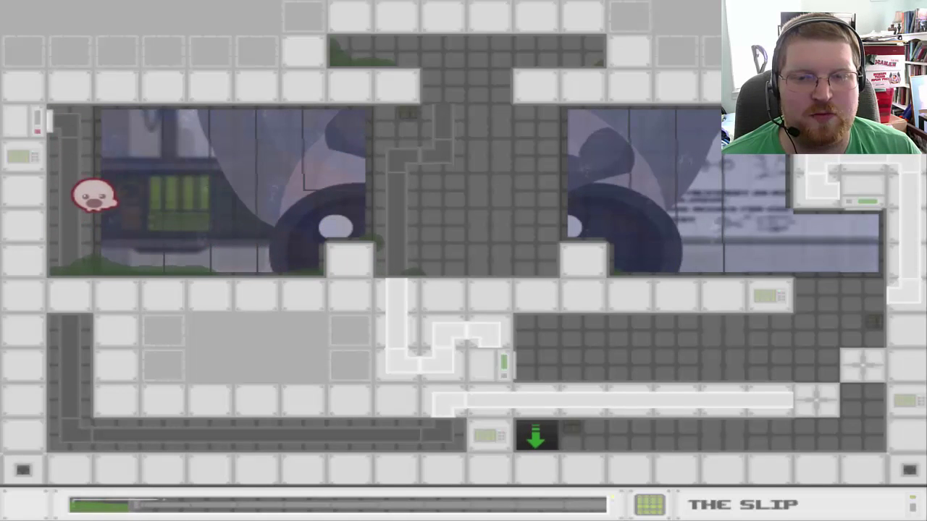
key("Right")
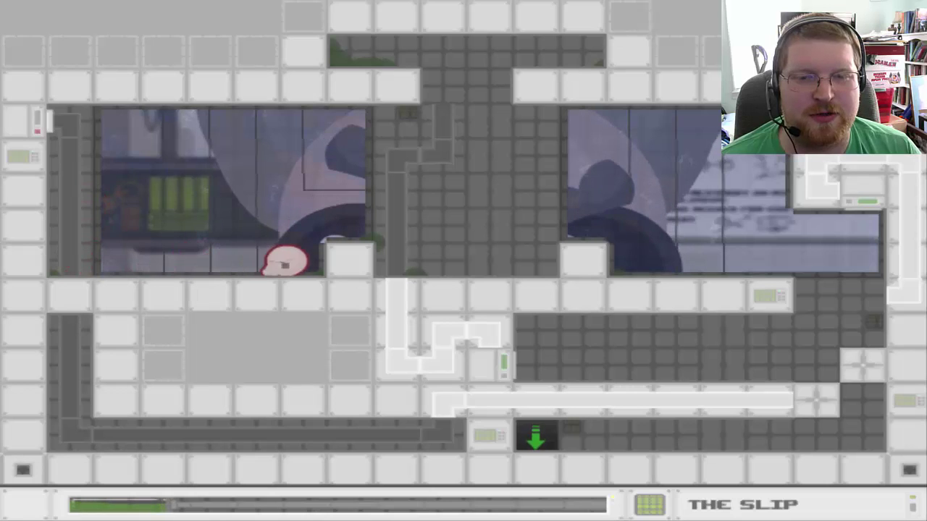
key("Left")
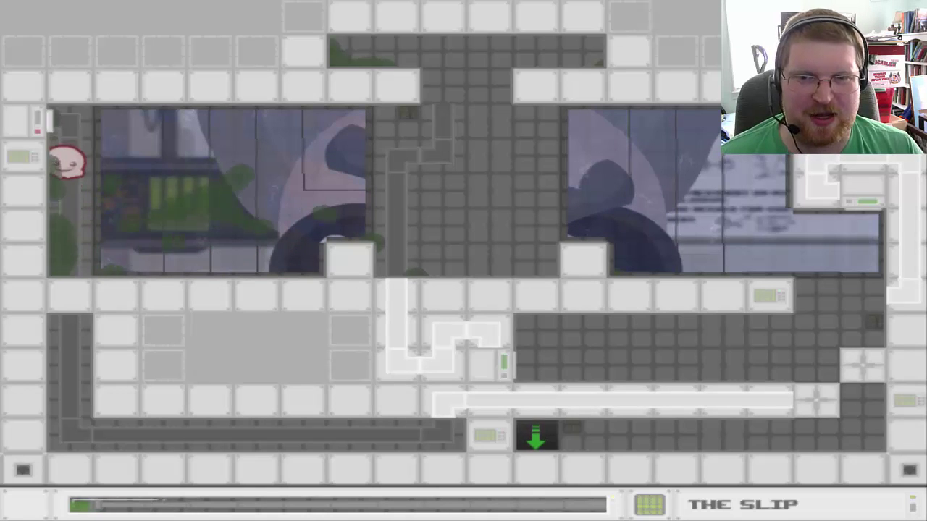
key("Down")
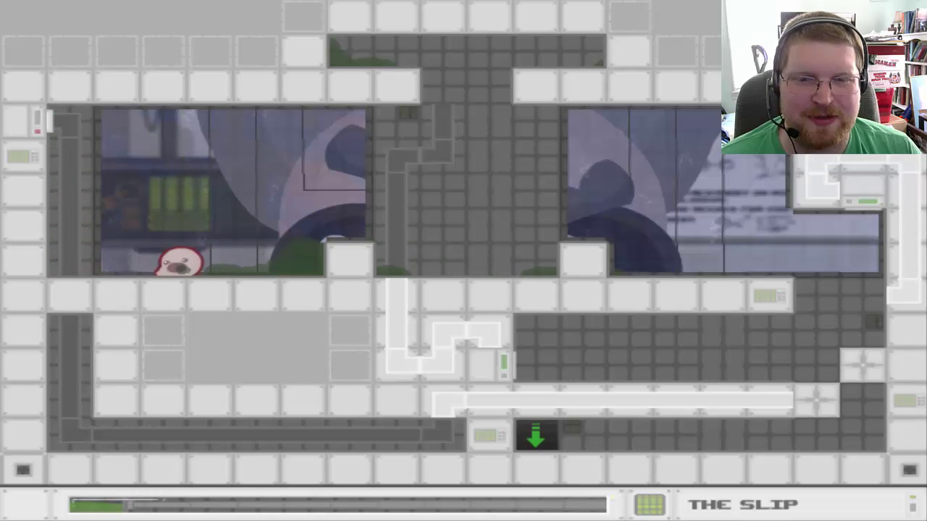
key("Right")
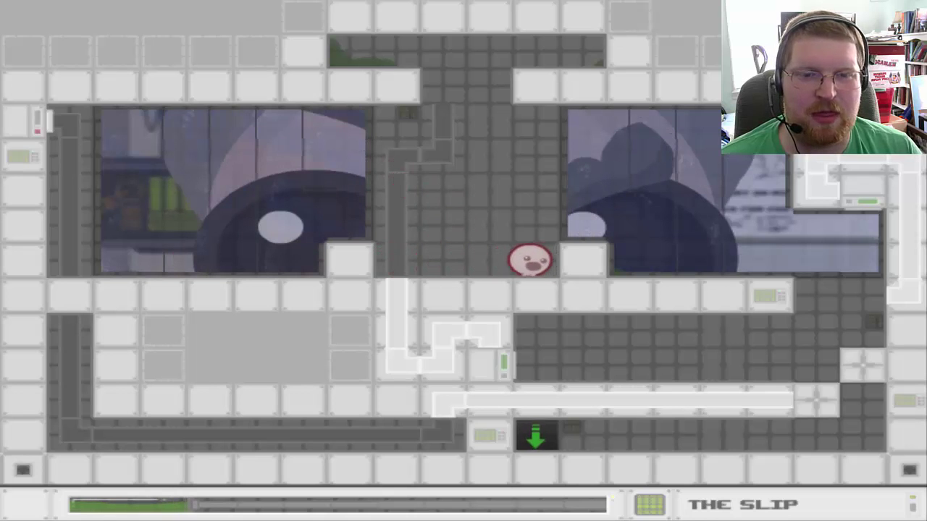
Work around the left room to the bottom-left corner, then run right into the bottom-right corridor
key("Left")
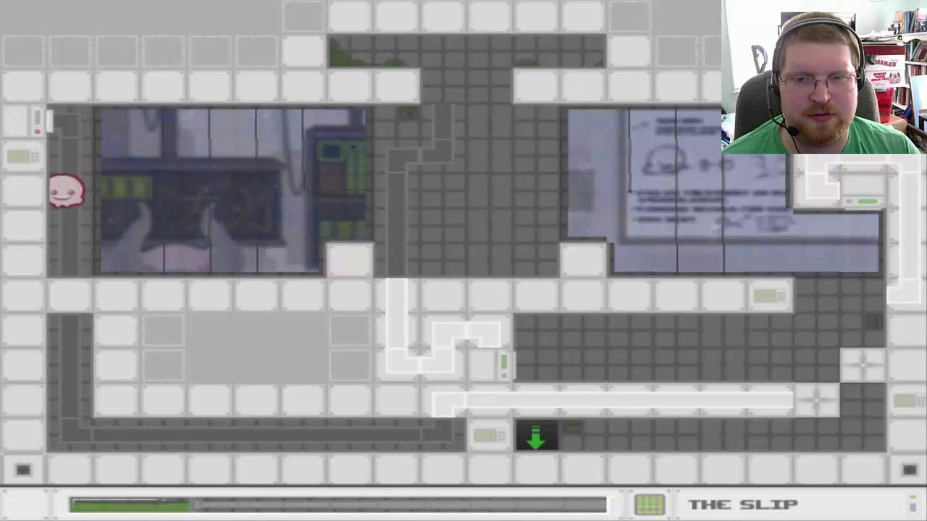
key("Down")
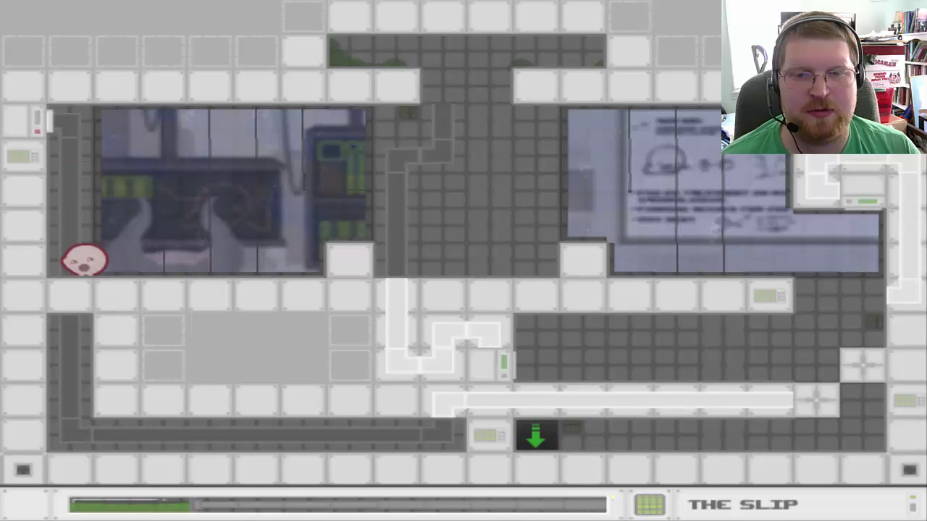
key("Up")
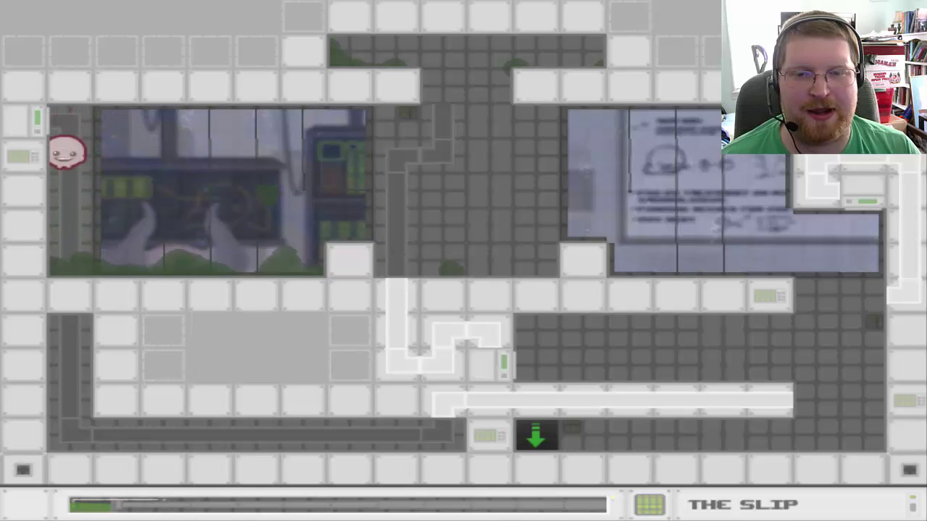
key("Down")
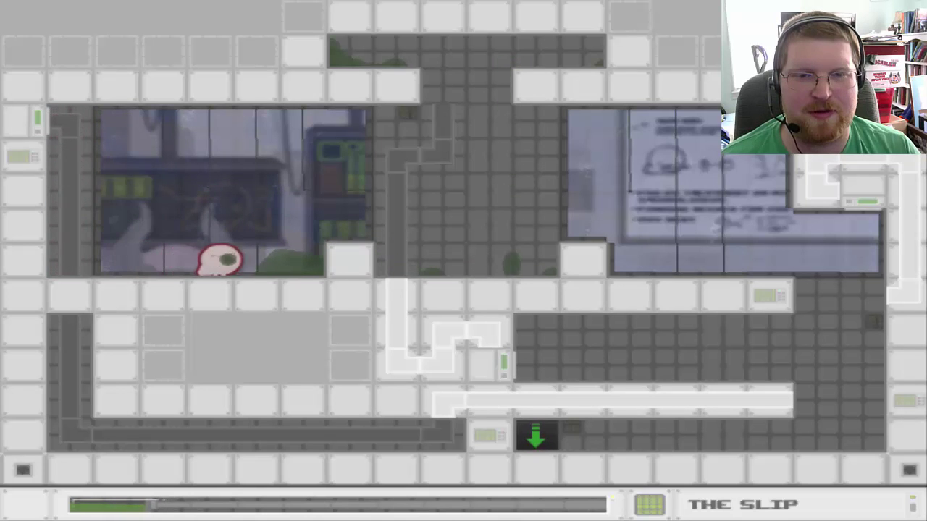
key("Right")
key("Right")
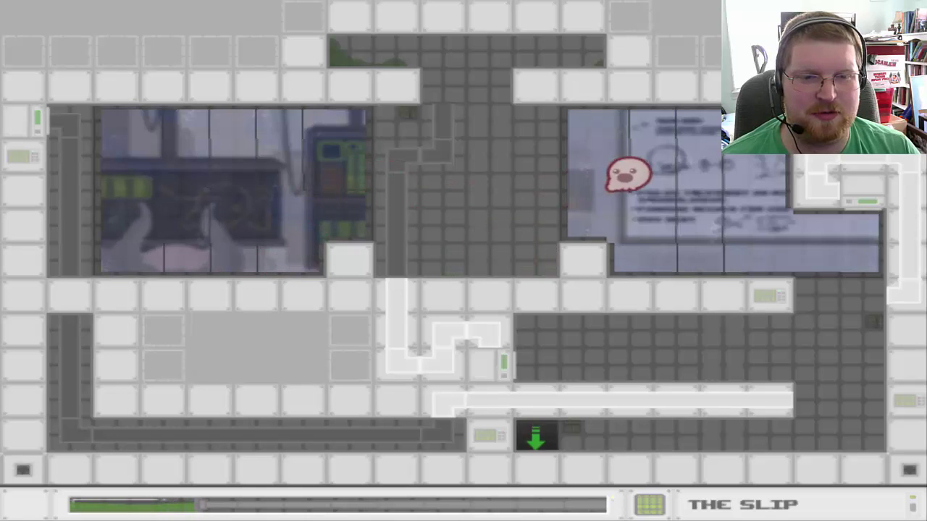
key("Down")
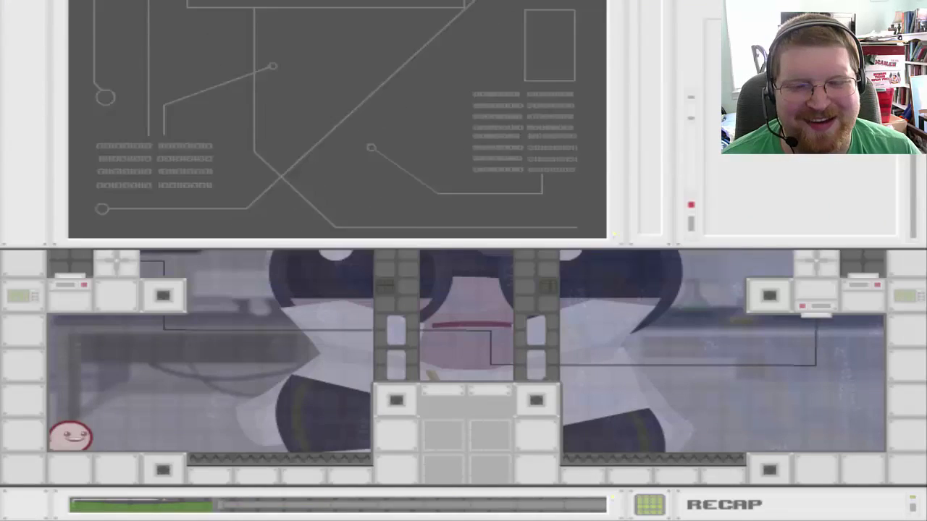
Run right from the Recap start and jump through the central column
key("Right")
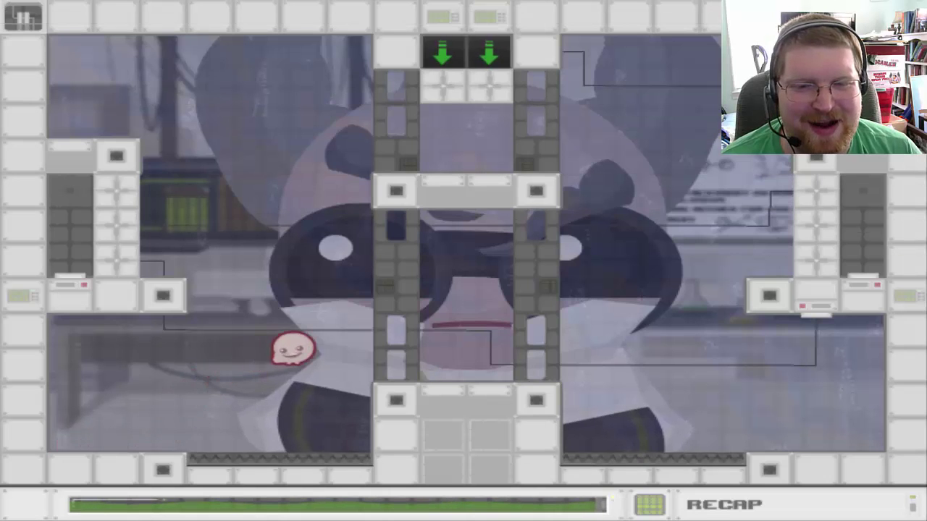
key("Right")
key("Right")
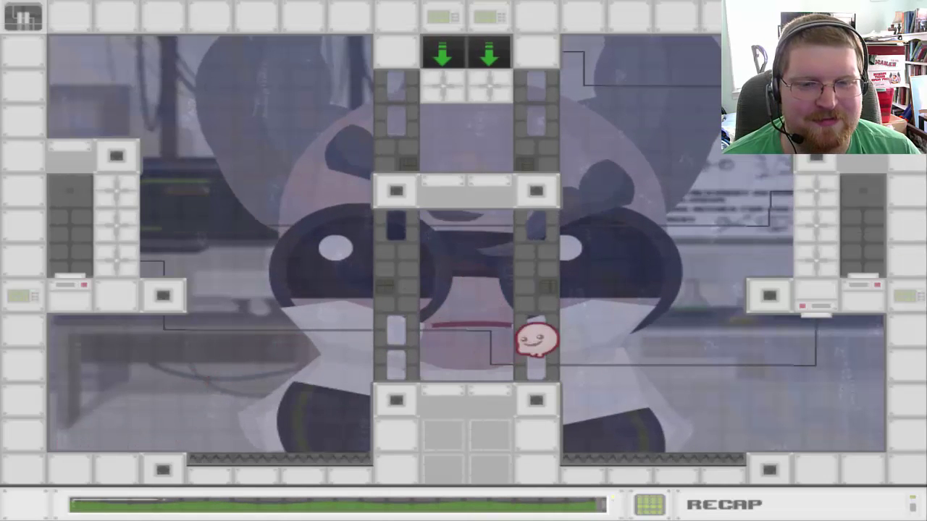
key("Right")
key("Right")
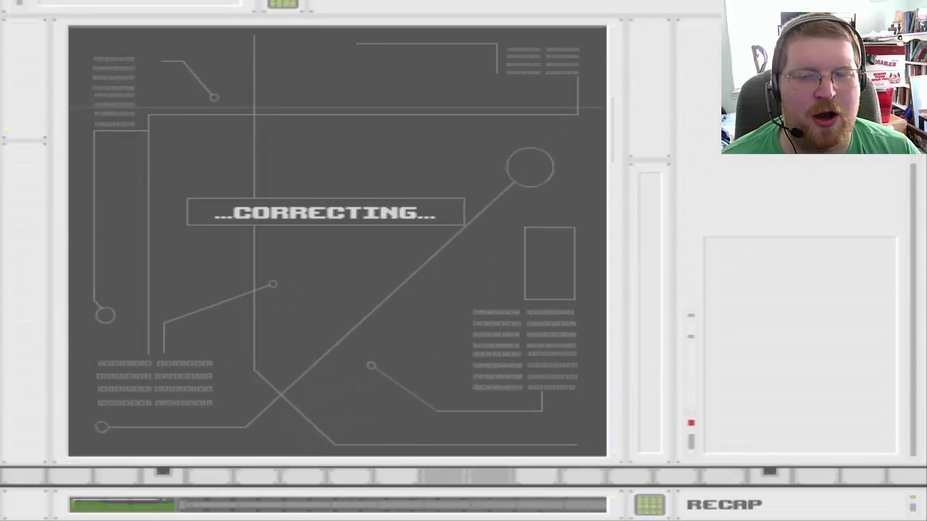
Jump the blob up and right toward Recap's right-hand room
key("Right")
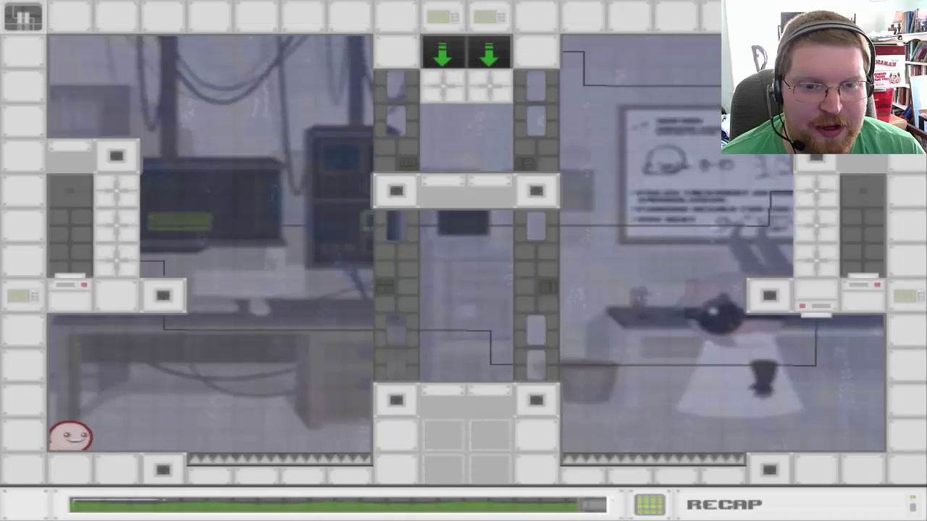
key("Right")
key("space")
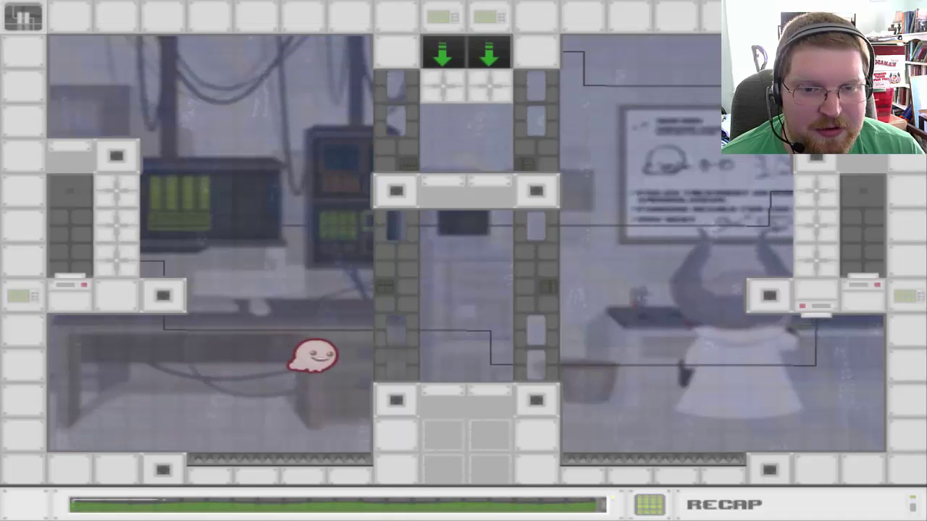